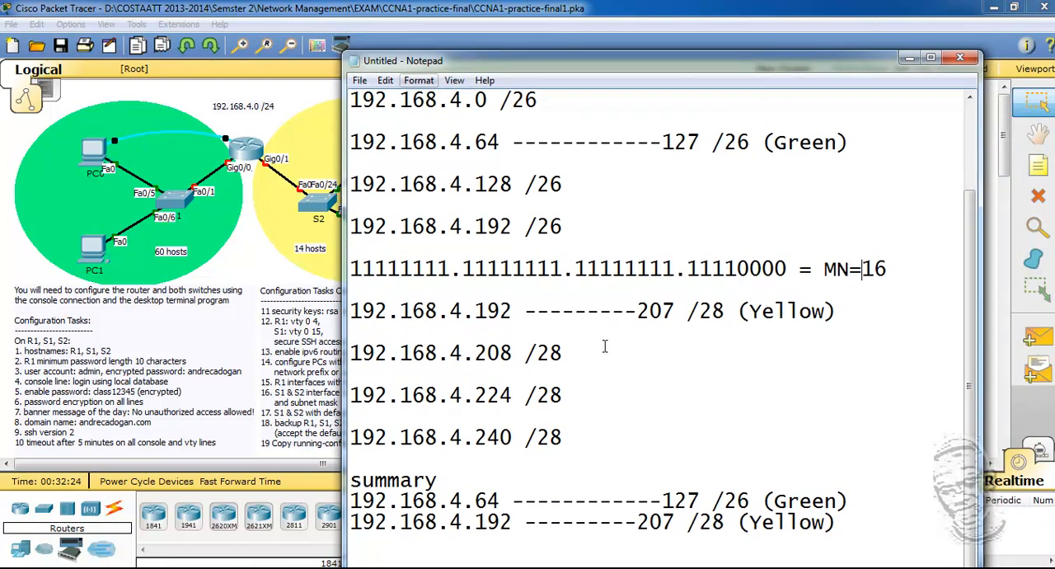
# Step: Delete the subnet calculation lines above the summary in the Notepad notes
pyautogui.moveTo(580, 448); pyautogui.dragTo(353, 99)
pyautogui.rightClick(381, 118)
pyautogui.click(410, 141)
pyautogui.moveTo(862, 163); pyautogui.dragTo(325, 105)
pyautogui.press('Delete')
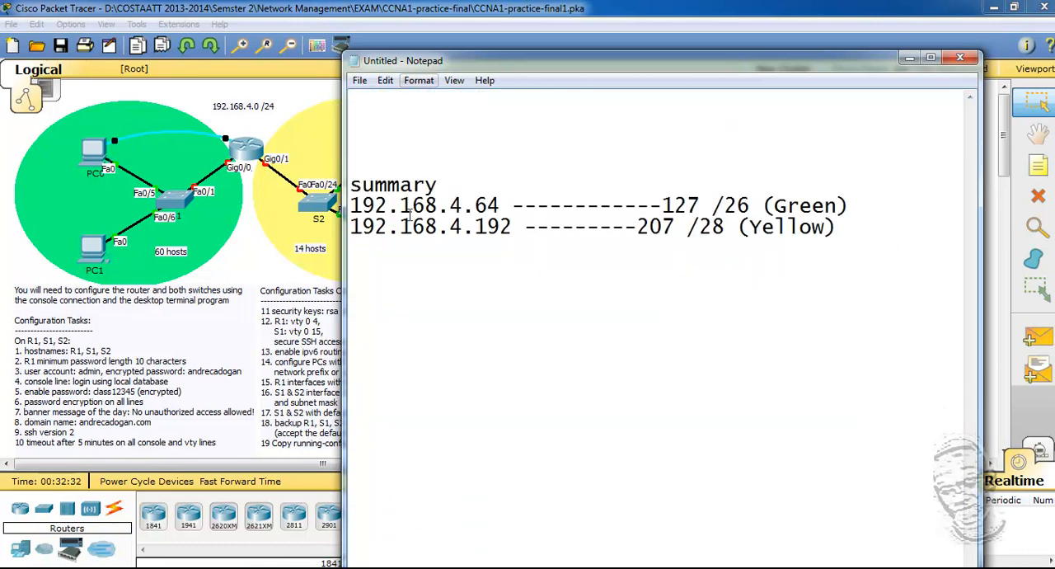
# Step: Space out the Green and Yellow summary lines with blank lines, and reposition the notes to reveal the IPv4 Addressing instructions
pyautogui.click(851, 228)
pyautogui.press('Return')
pyautogui.press('Return')
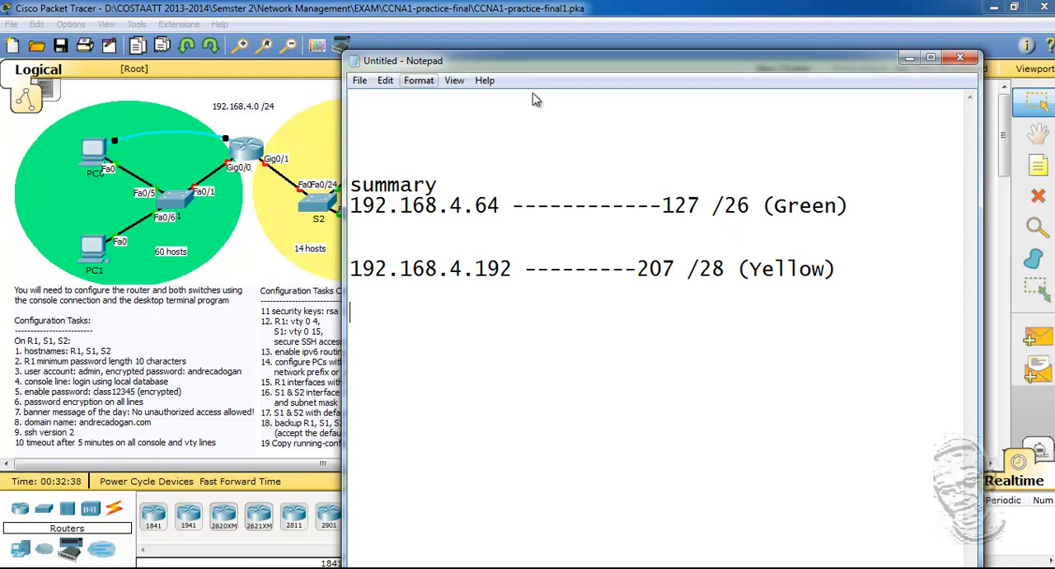
pyautogui.moveTo(573, 70); pyautogui.dragTo(590, 230)
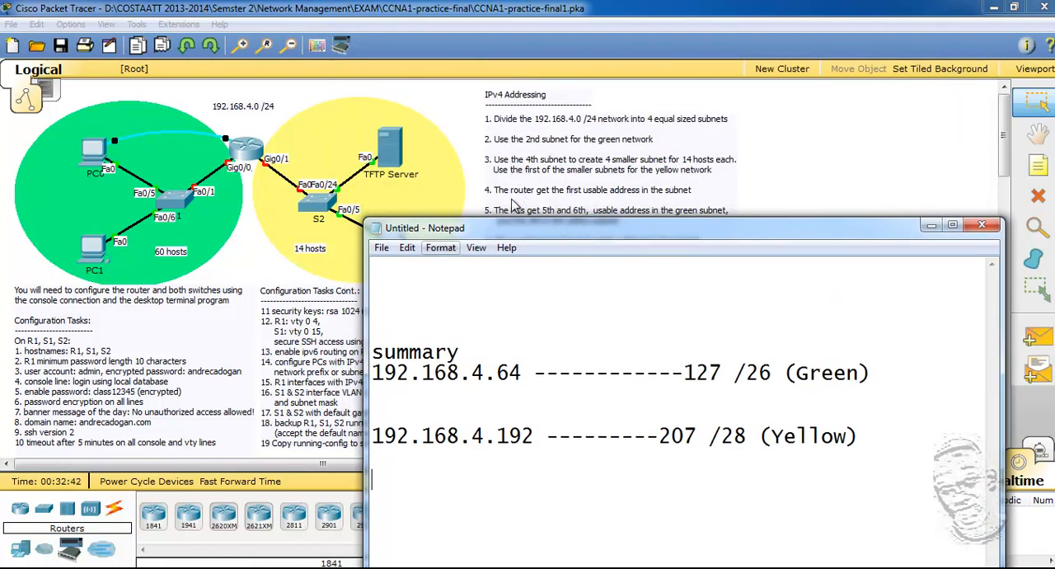
pyautogui.moveTo(573, 227)
pyautogui.mouseDown()
pyautogui.moveTo(600, 254)
pyautogui.moveTo(594, 224)
pyautogui.moveTo(586, 236)
pyautogui.mouseUp()
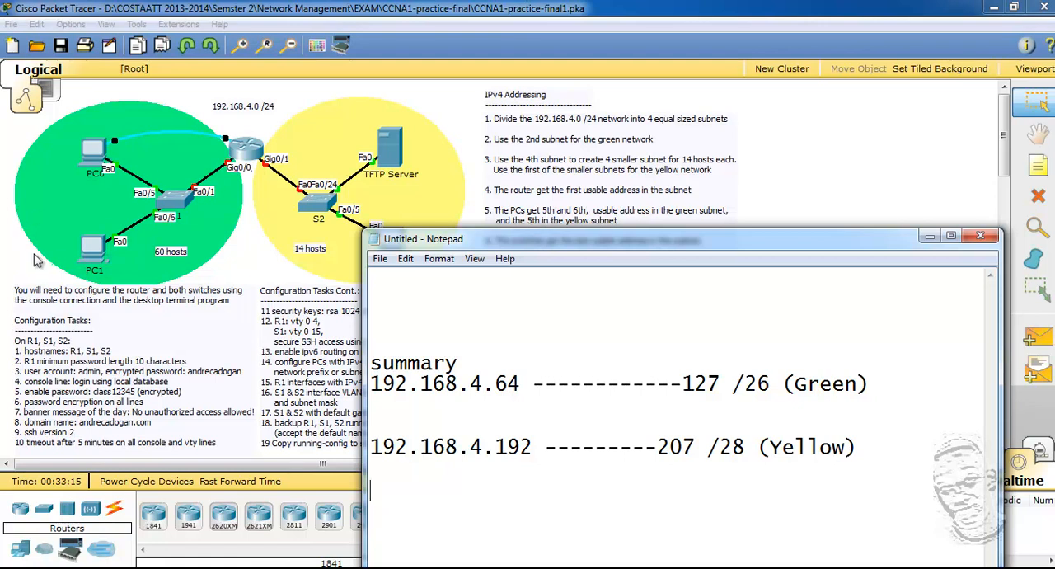
pyautogui.moveTo(579, 228); pyautogui.dragTo(579, 201)
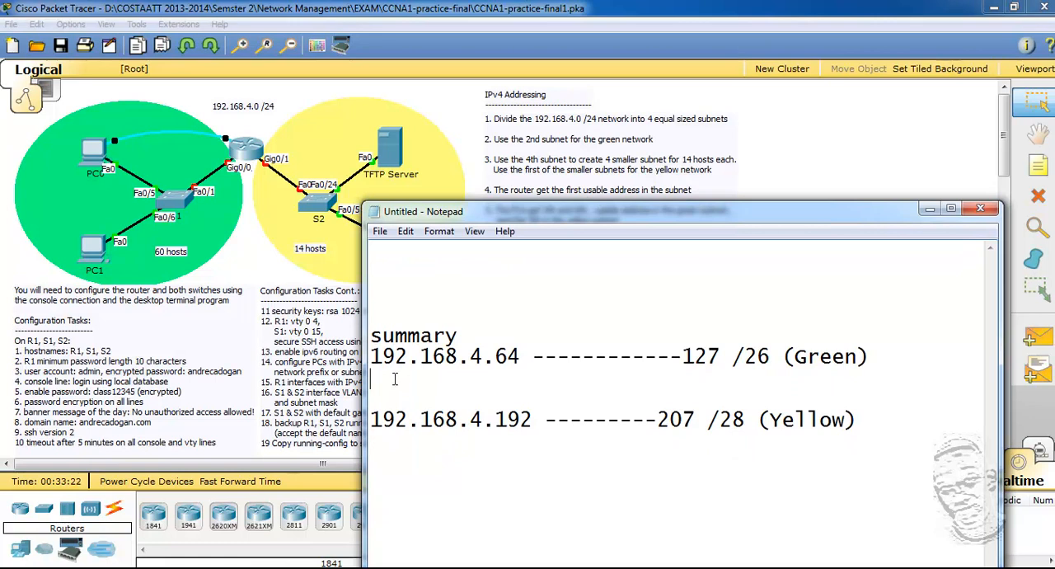
# Step: Add the line "PC0 5th 192.168.4.69" below the Green subnet in the summary
pyautogui.press('Return')
pyautogui.write('5th')
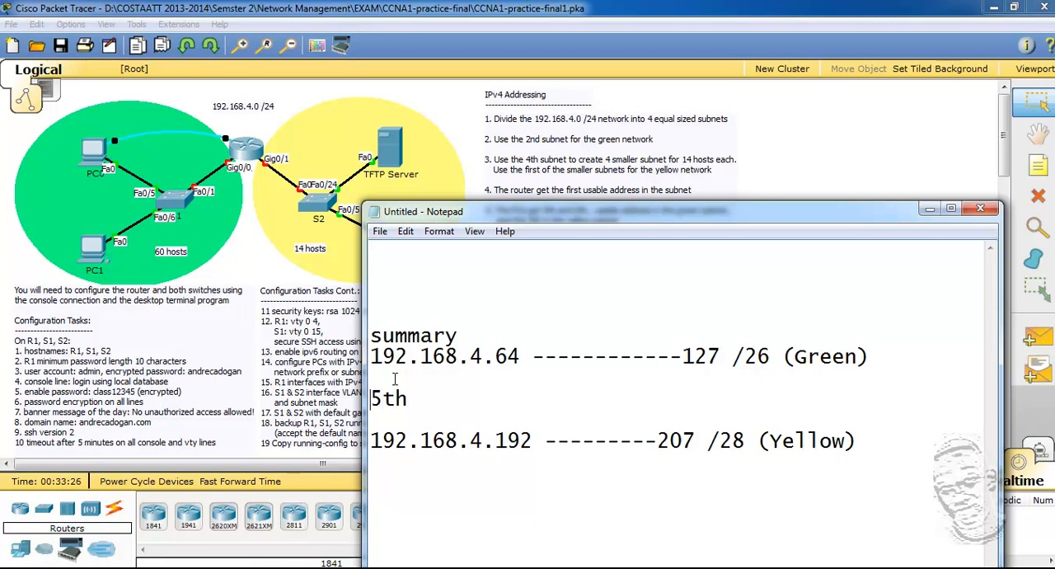
pyautogui.write('PC')
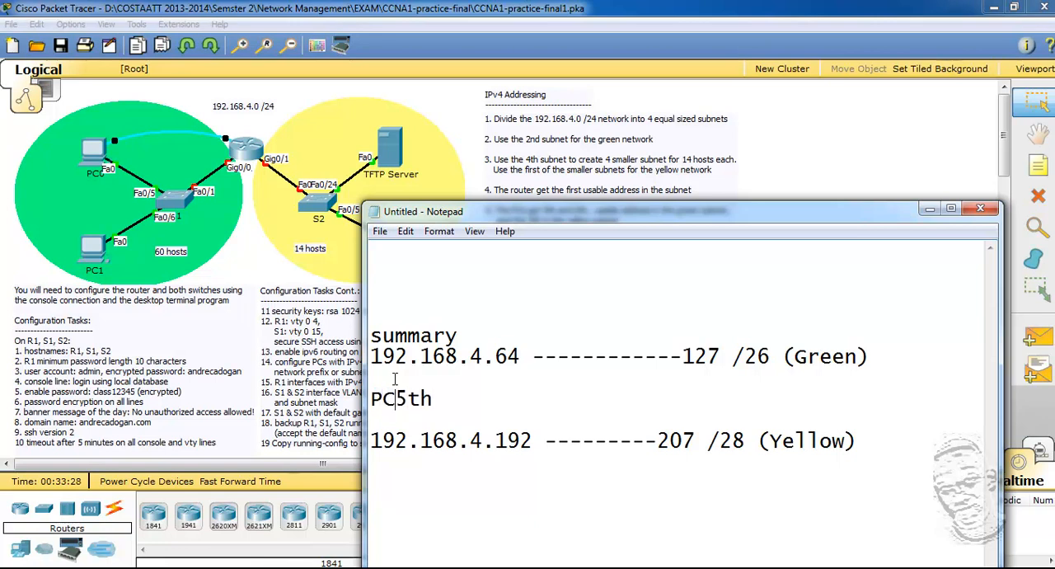
pyautogui.write('0')
pyautogui.press('BackSpace')
pyautogui.write('0')
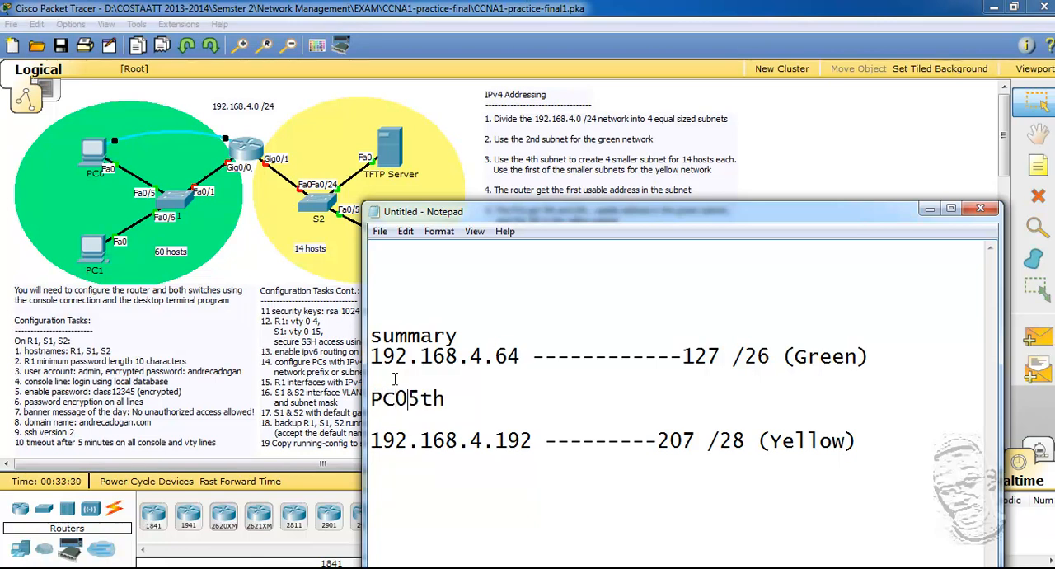
pyautogui.write(' 5th  ')
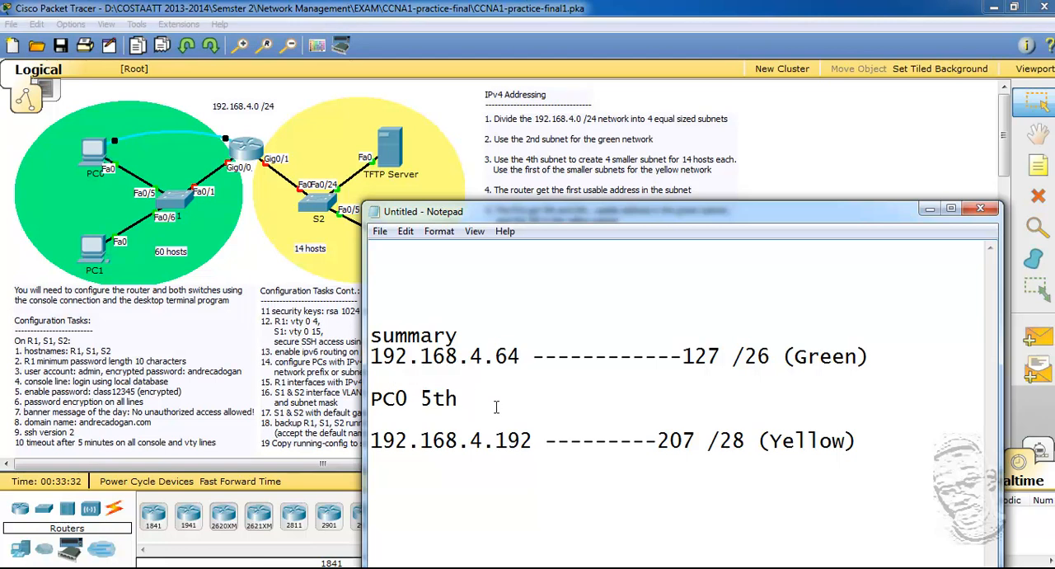
pyautogui.write('192.168.4.69')
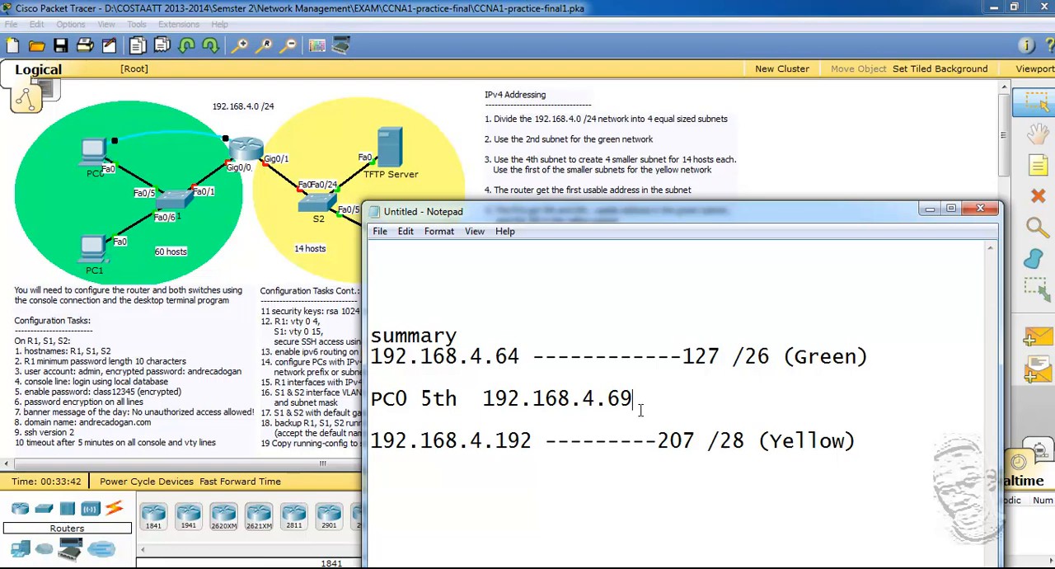
# Step: Insert three more blank lines between the PC0 entry and the Yellow subnet line
pyautogui.click(377, 420)
pyautogui.press('Return')
pyautogui.press('Return')
pyautogui.press('Return')
pyautogui.moveTo(677, 204); pyautogui.dragTo(684, 133)
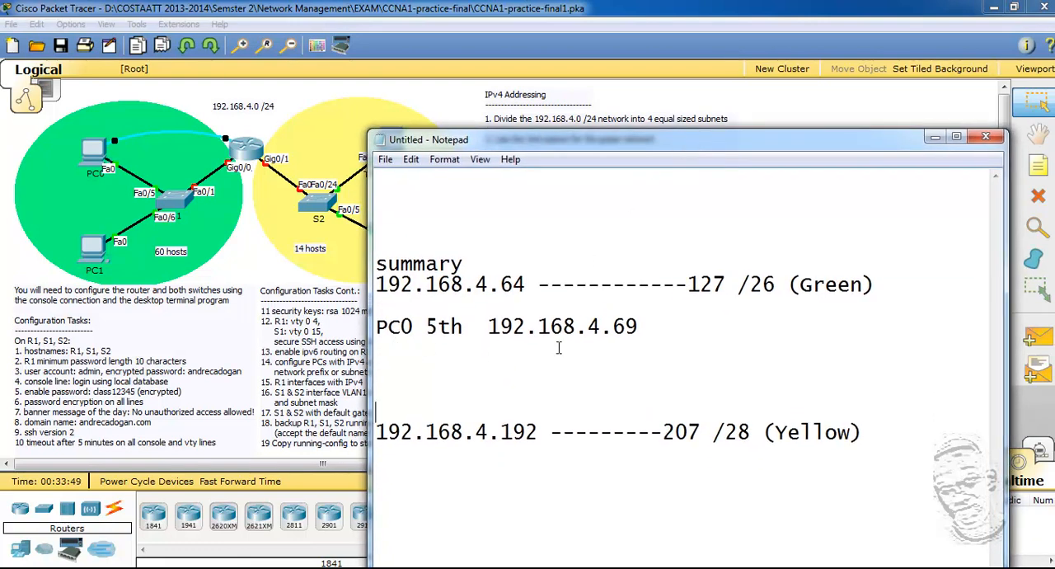
# Step: Add the line "R1 1st 192.168.4.65" directly above the PC0 entry
pyautogui.click(378, 328)
pyautogui.moveTo(615, 132); pyautogui.dragTo(610, 216)
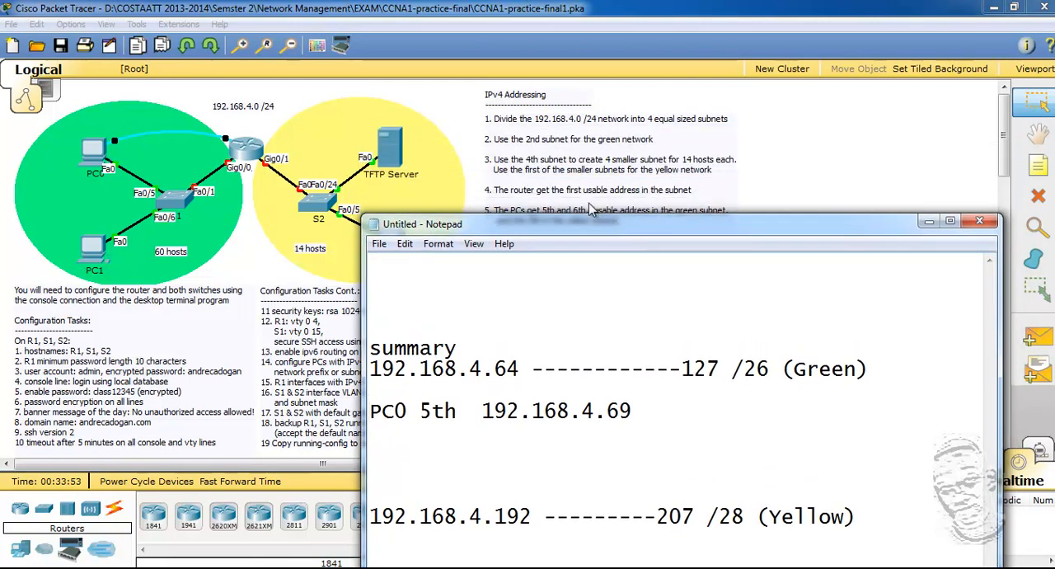
pyautogui.press('Return')
pyautogui.press('Up')
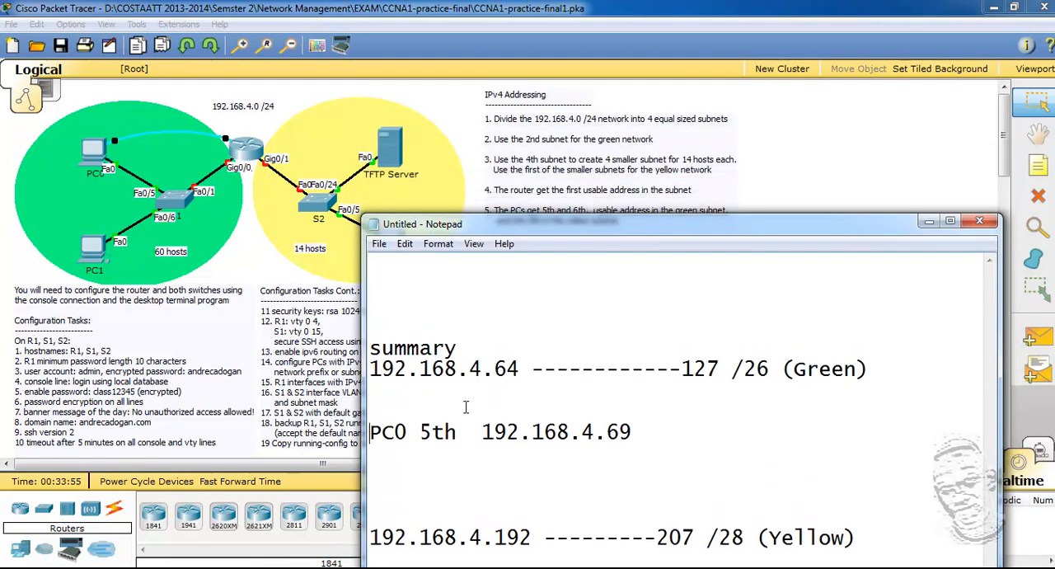
pyautogui.write('Router')
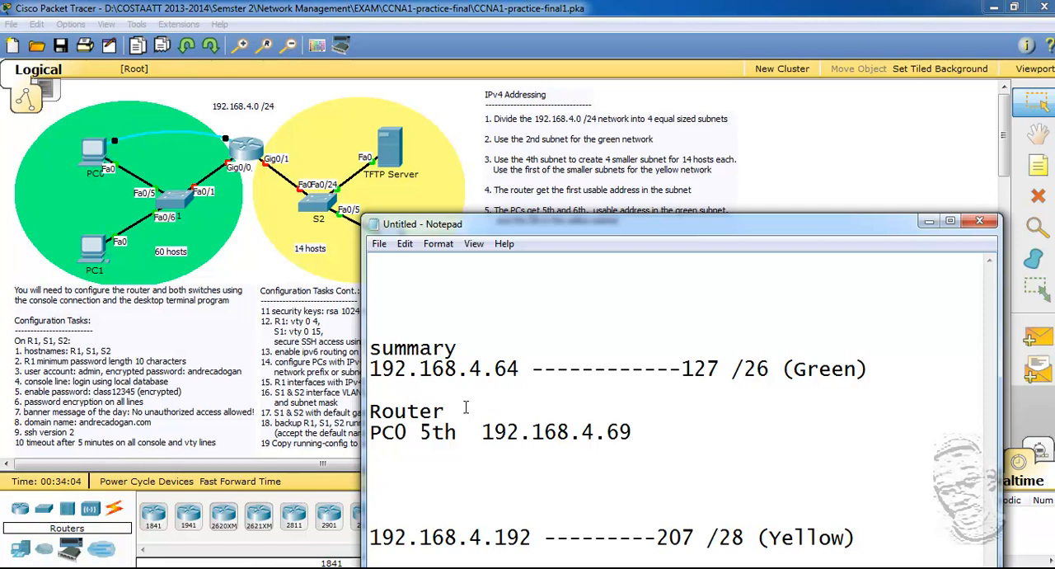
pyautogui.press('BackSpace')
pyautogui.press('BackSpace')
pyautogui.press('BackSpace')
pyautogui.press('BackSpace')
pyautogui.press('BackSpace')
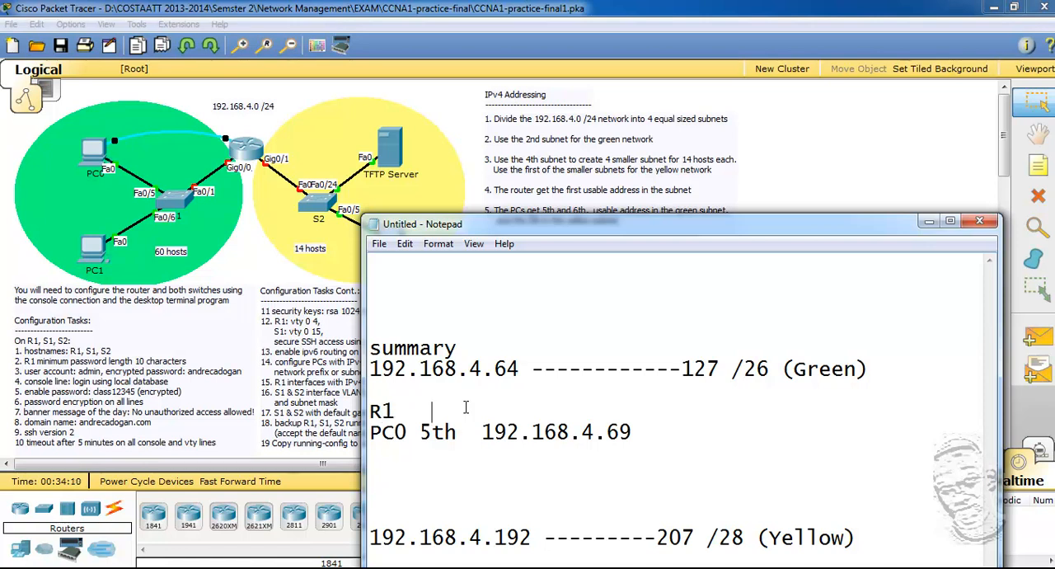
pyautogui.write('1  1st  192.168.4.')
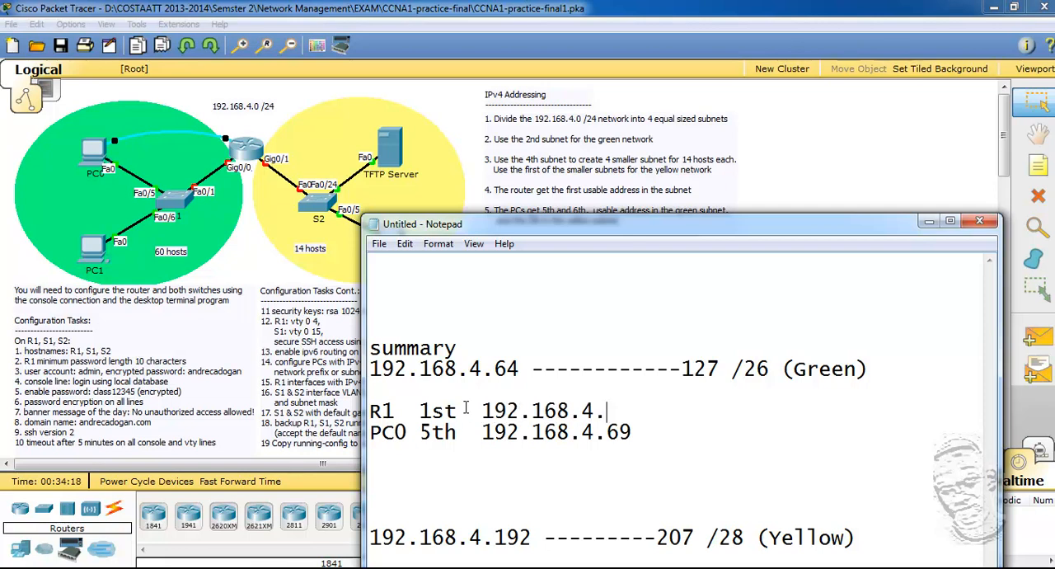
pyautogui.write('65 ')
pyautogui.write('PC1')
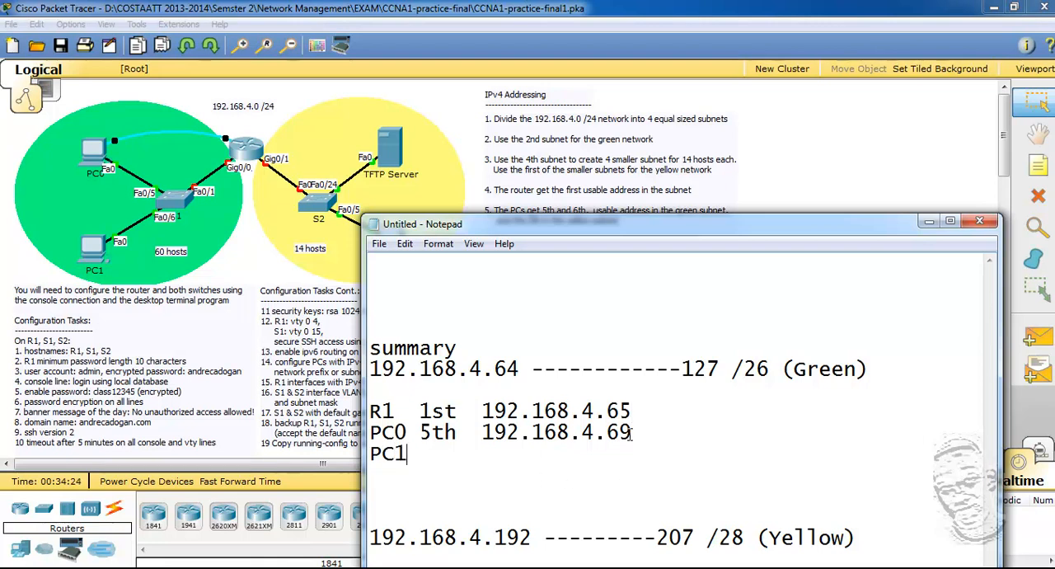
pyautogui.write('C0 5th  192.168.4.69 PC1 6th  ')
pyautogui.write('192.1')
pyautogui.write('68.4')
pyautogui.write('.70')
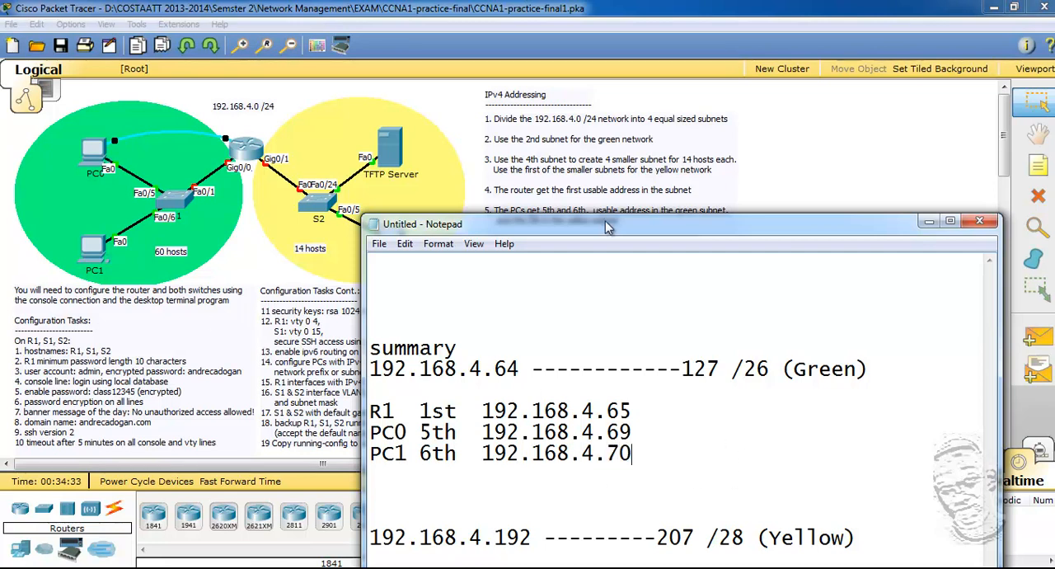
# Step: Try to save the notes as pc6*.txt in the current user folder
pyautogui.moveTo(659, 228); pyautogui.dragTo(683, 140)
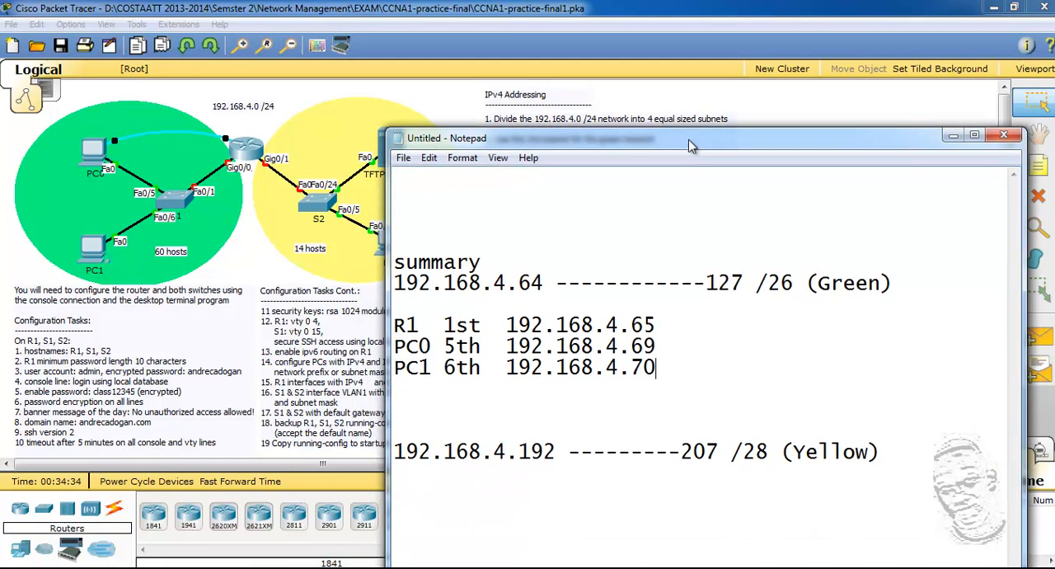
pyautogui.click(403, 154)
pyautogui.click(436, 224)
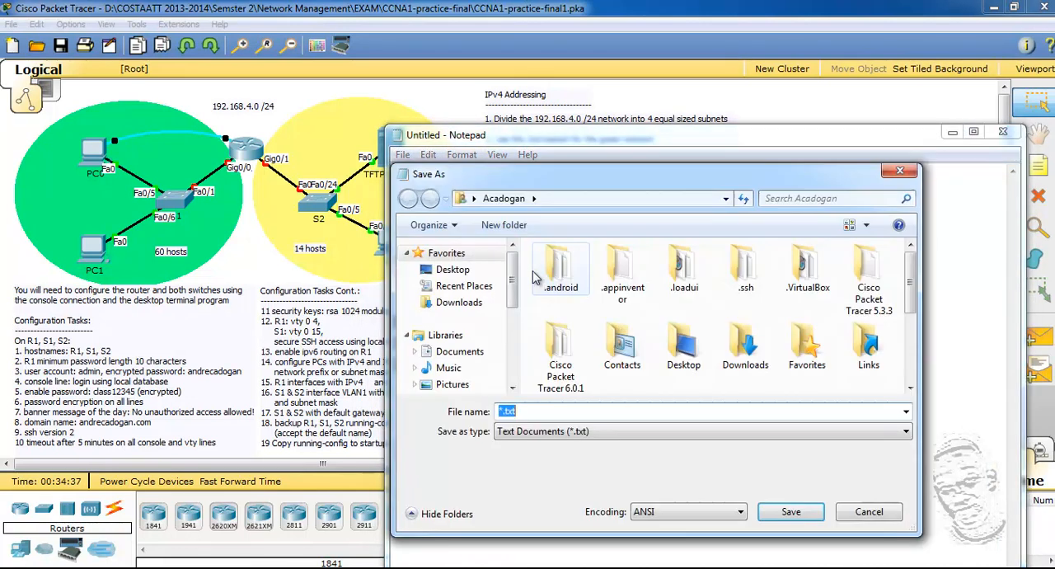
pyautogui.click(532, 411)
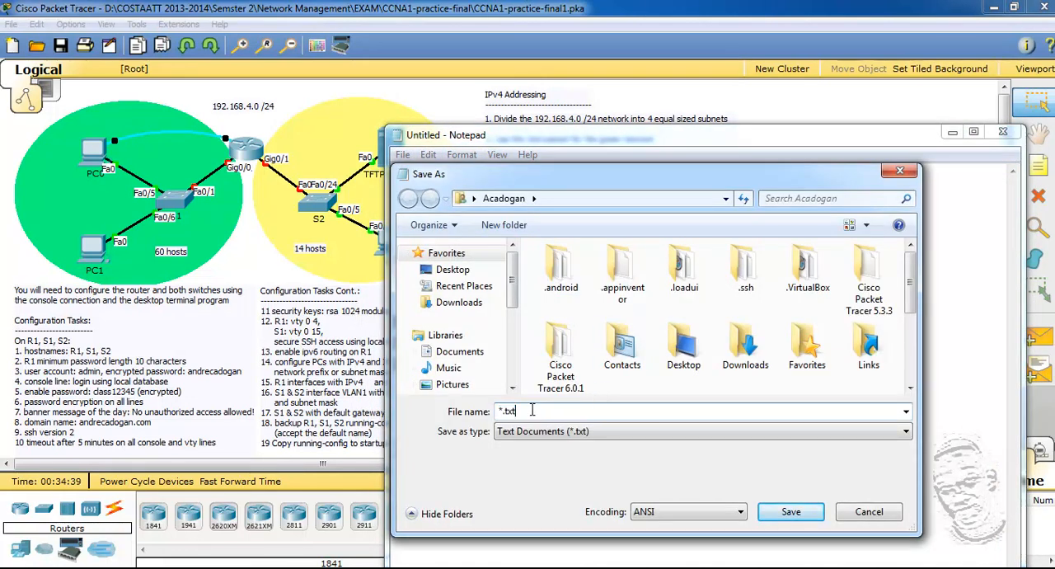
pyautogui.write('pc6')
pyautogui.click(787, 514)
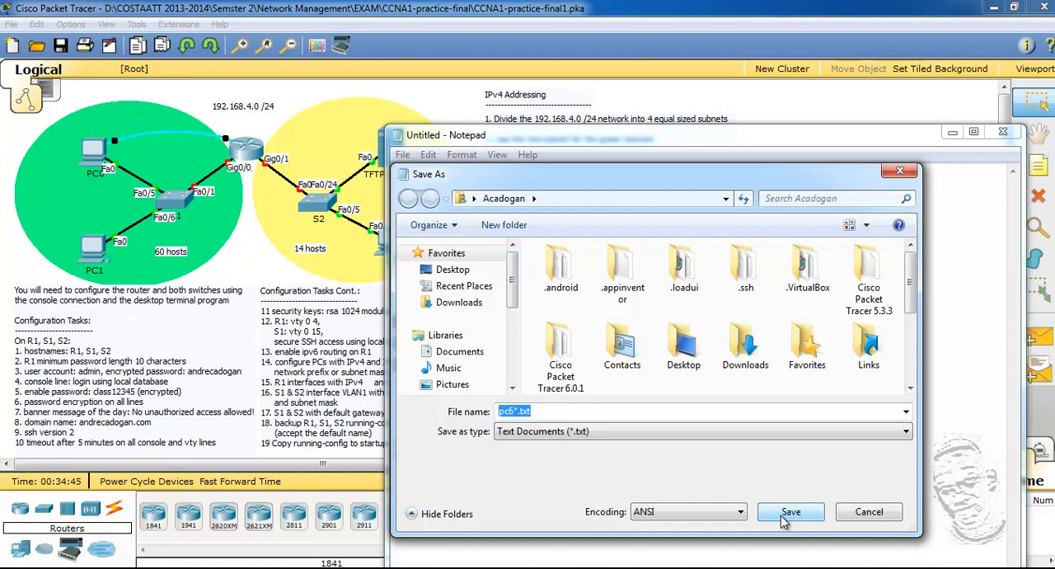
pyautogui.click(785, 519)
# Step: Choose the Data (D:) drive as the location and save the notes under the name pc6
pyautogui.scroll(-3, 504, 329)
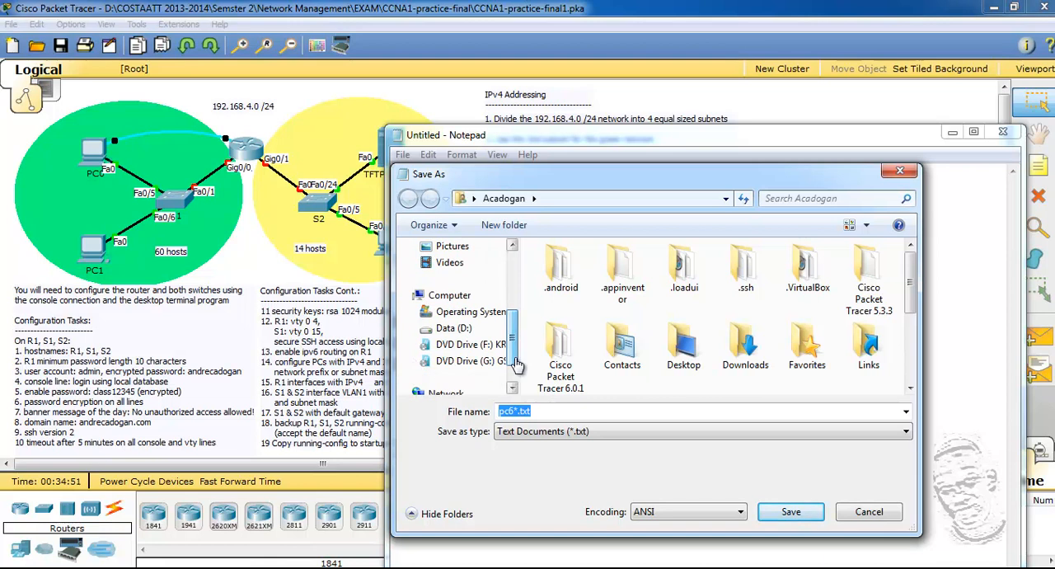
pyautogui.click(453, 328)
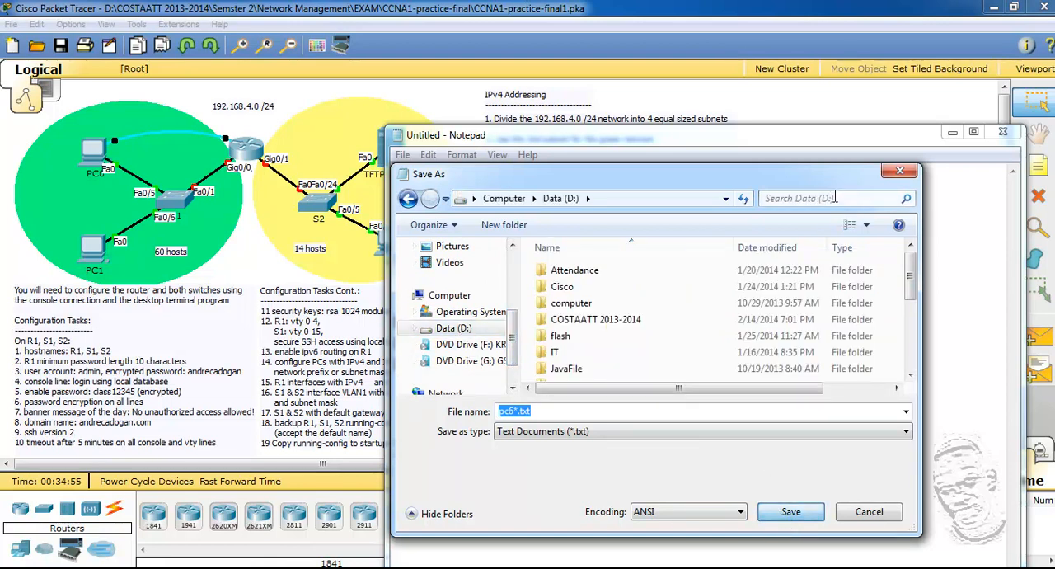
pyautogui.moveTo(513, 340); pyautogui.dragTo(516, 276)
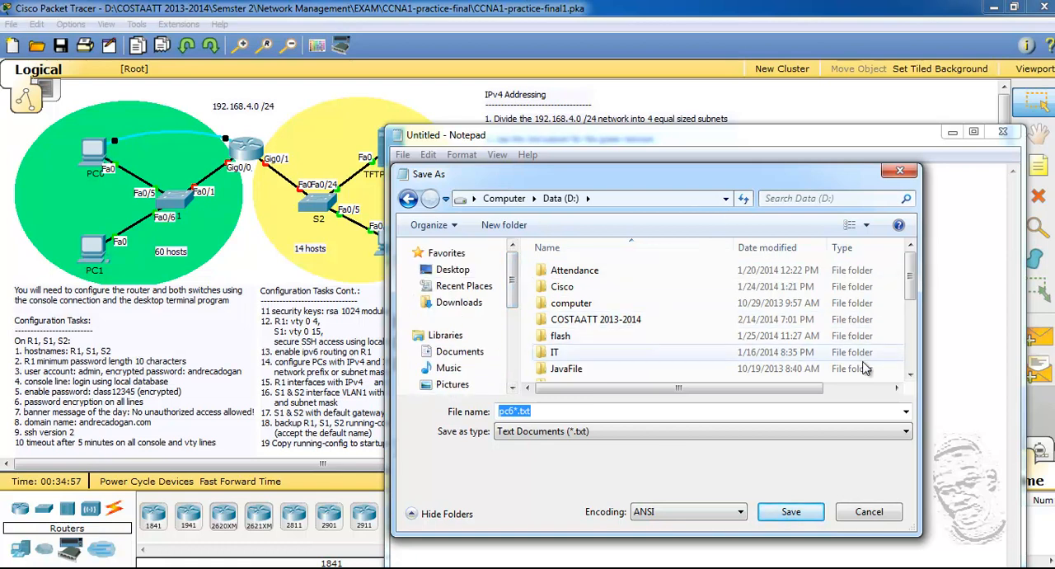
pyautogui.click(515, 411)
pyautogui.press('BackSpace')
pyautogui.click(775, 511)
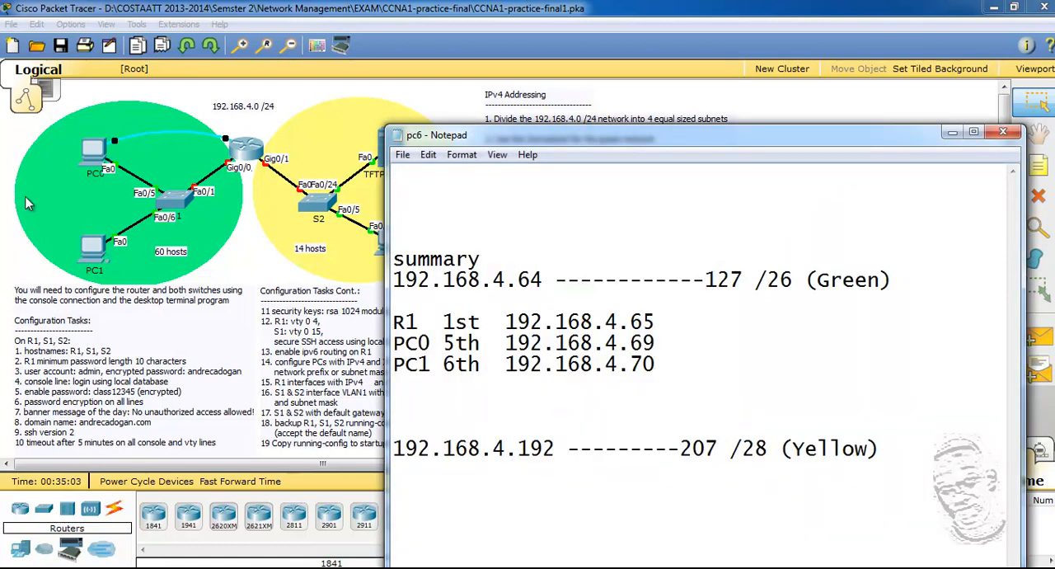
# Step: Switch to Cisco Packet Tracer and open the IP Configuration of PC0
pyautogui.click(96, 159)
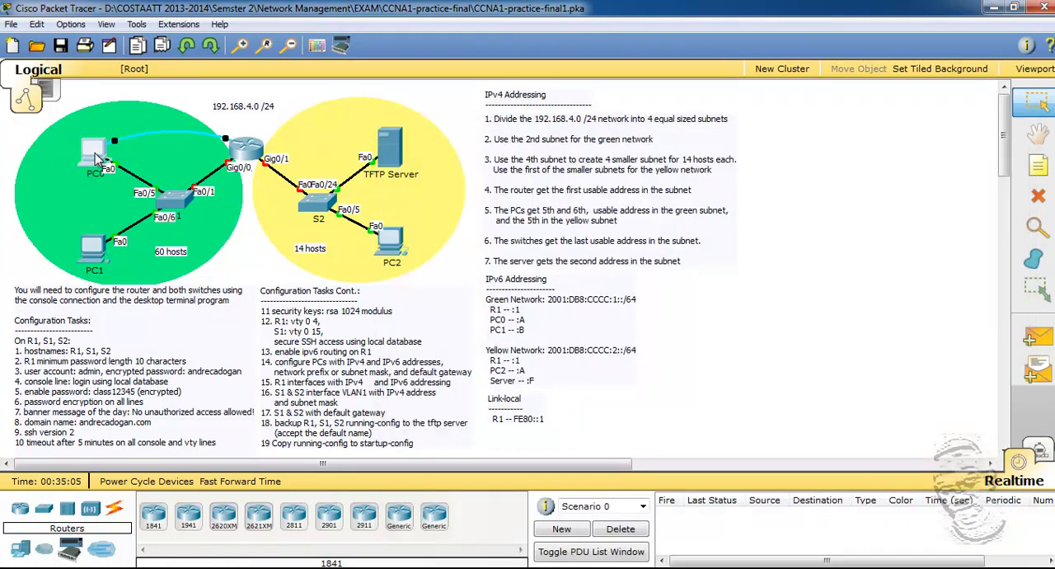
pyautogui.click(99, 161)
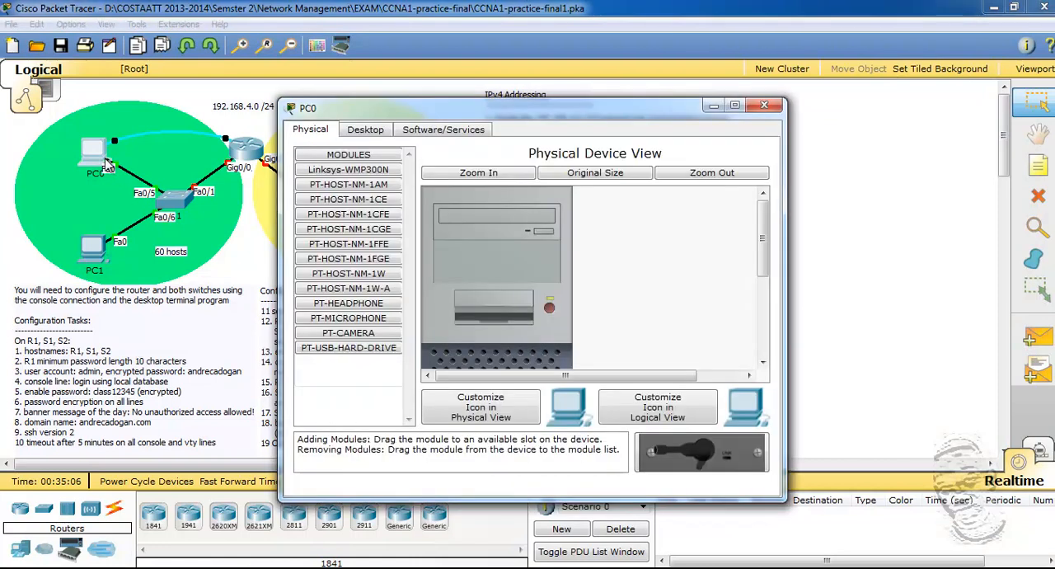
pyautogui.click(353, 132)
pyautogui.click(349, 206)
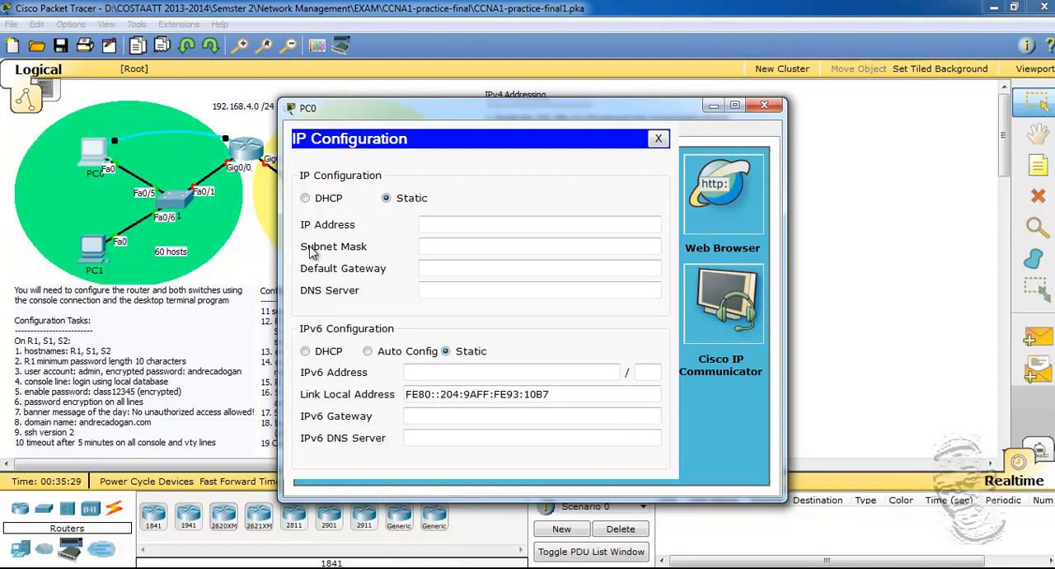
# Step: Arrange the PC0 configuration window beside the pc6 notes so the planned addresses are readable
pyautogui.click(447, 228)
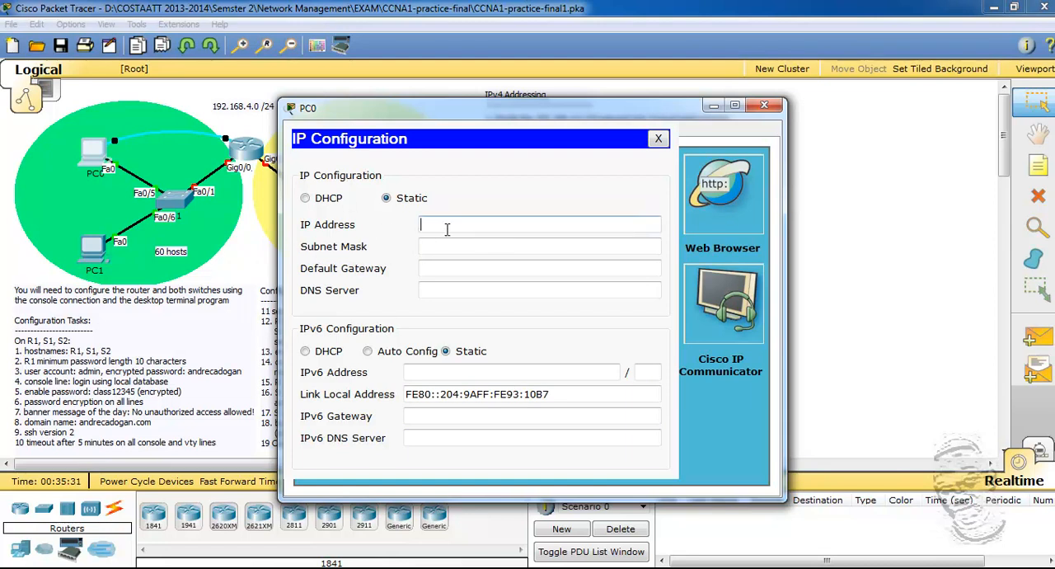
pyautogui.write('192')
pyautogui.moveTo(584, 117); pyautogui.dragTo(401, 127)
pyautogui.hotkey('alt', 'Tab')
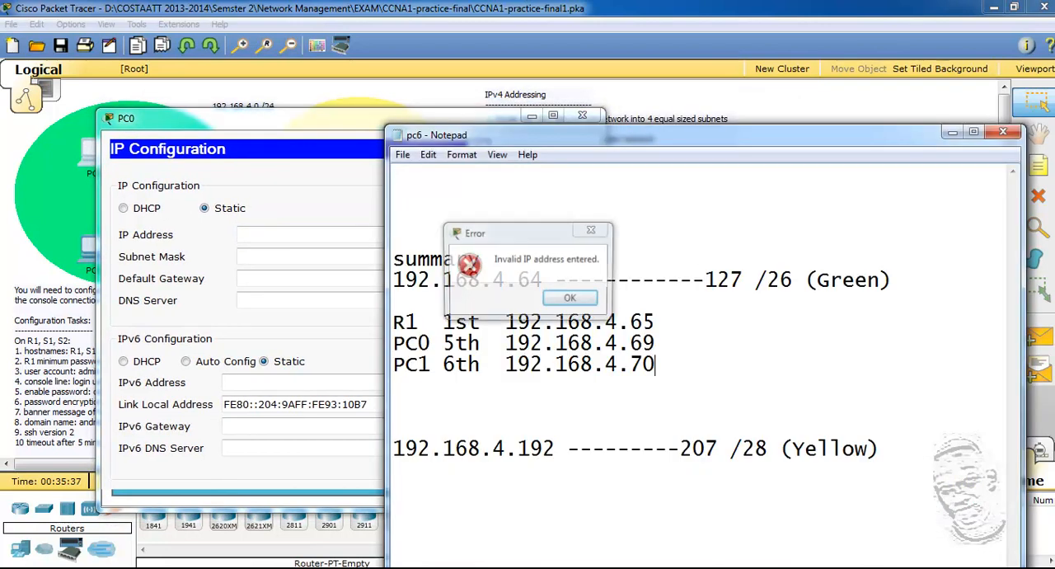
pyautogui.moveTo(648, 135); pyautogui.dragTo(703, 93)
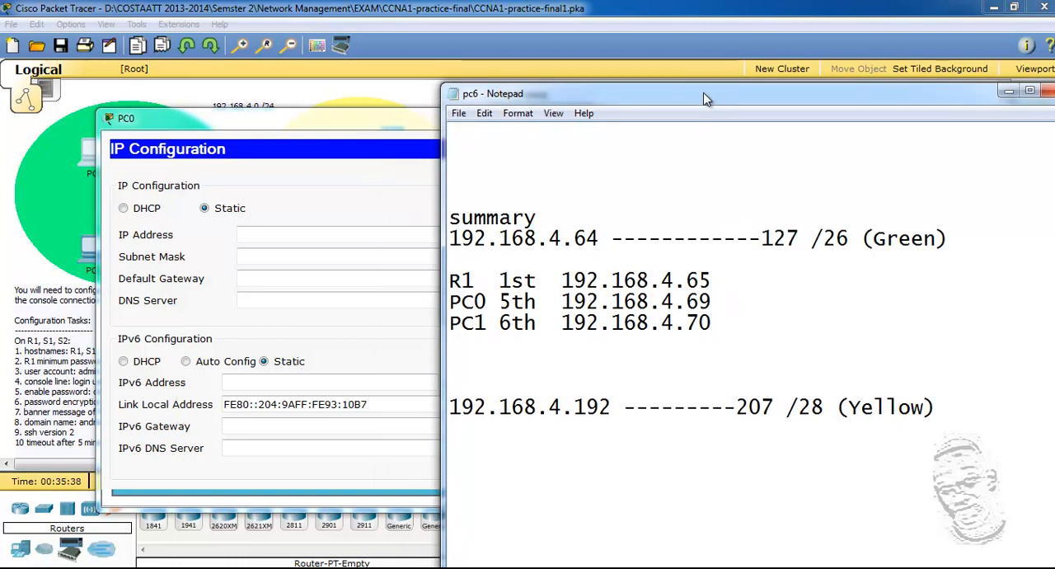
pyautogui.click(379, 132)
pyautogui.click(265, 234)
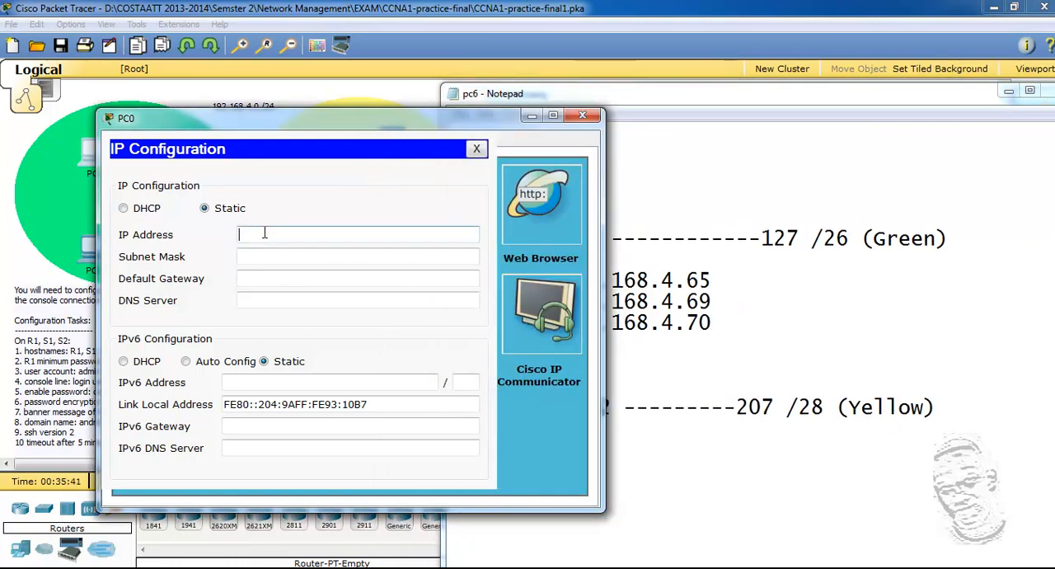
pyautogui.moveTo(291, 127); pyautogui.dragTo(237, 119)
# Step: Set PC0's static IP address to 192.168.4.69 and go on to its subnet mask
pyautogui.click(204, 229)
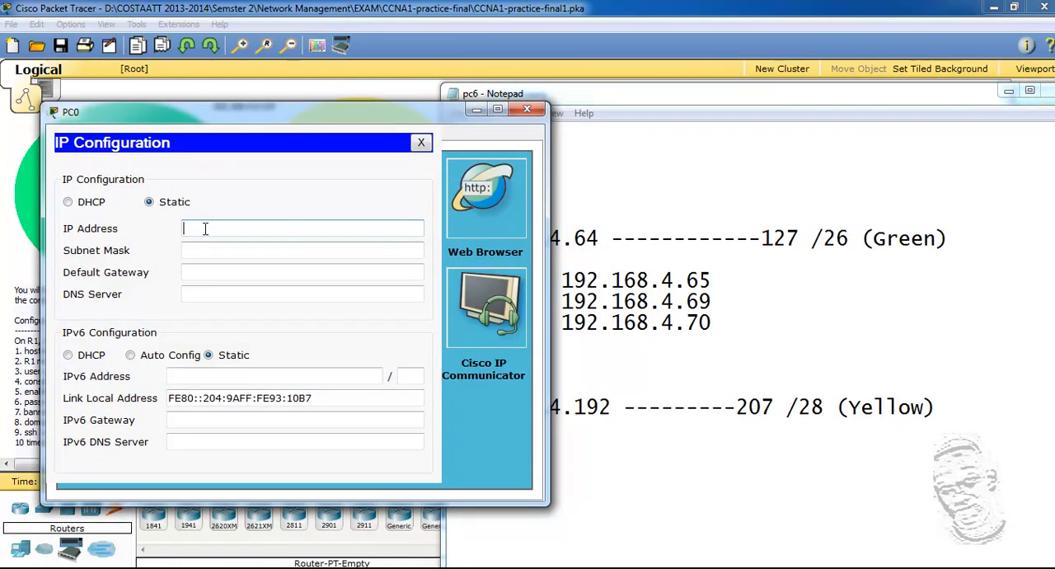
pyautogui.write('192.168.4.69')
pyautogui.click(206, 250)
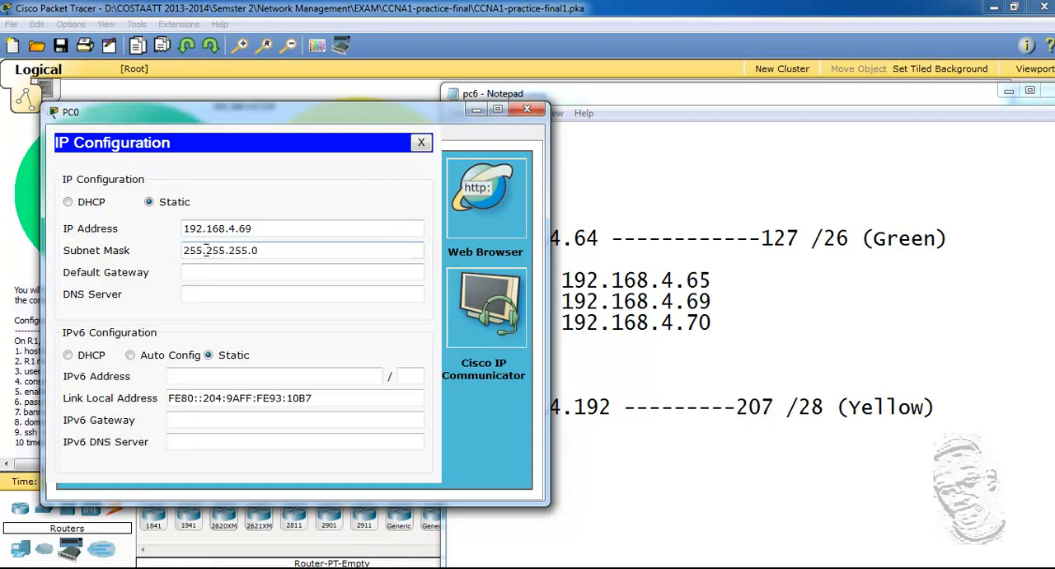
# Step: Set PC0's subnet mask to 255.255.255.192 and its default gateway to 192.168.4.65, leaving the DNS server empty
pyautogui.click(276, 252)
pyautogui.write('192')
pyautogui.click(232, 274)
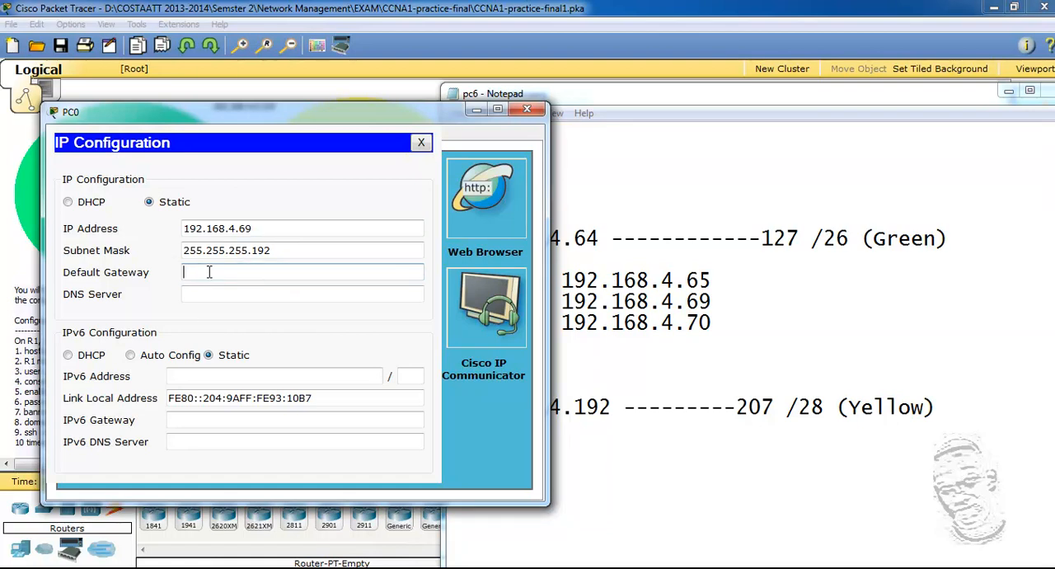
pyautogui.write('192.168.4.65')
pyautogui.click(275, 298)
pyautogui.click(266, 251)
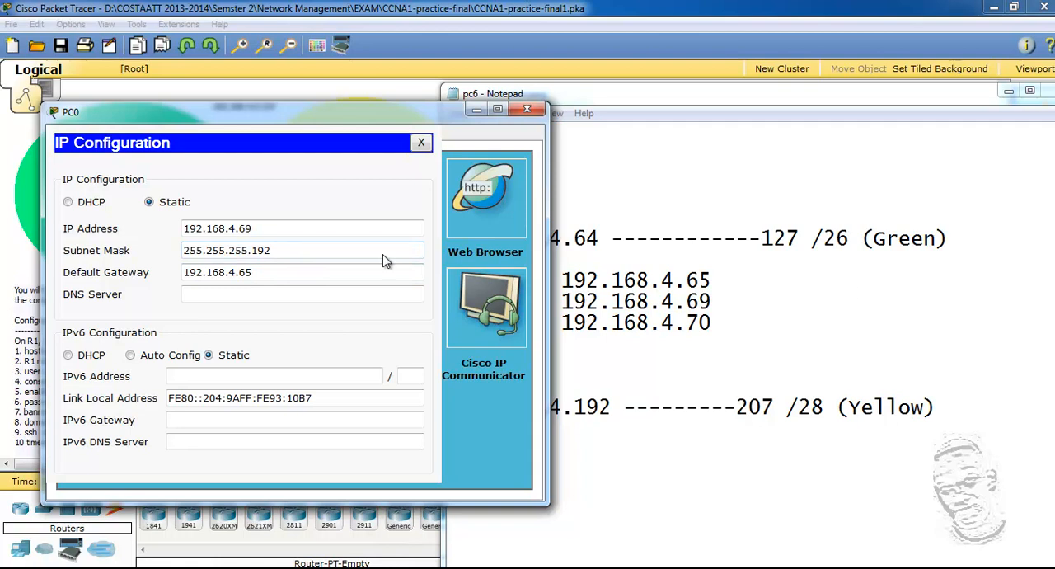
pyautogui.click(251, 290)
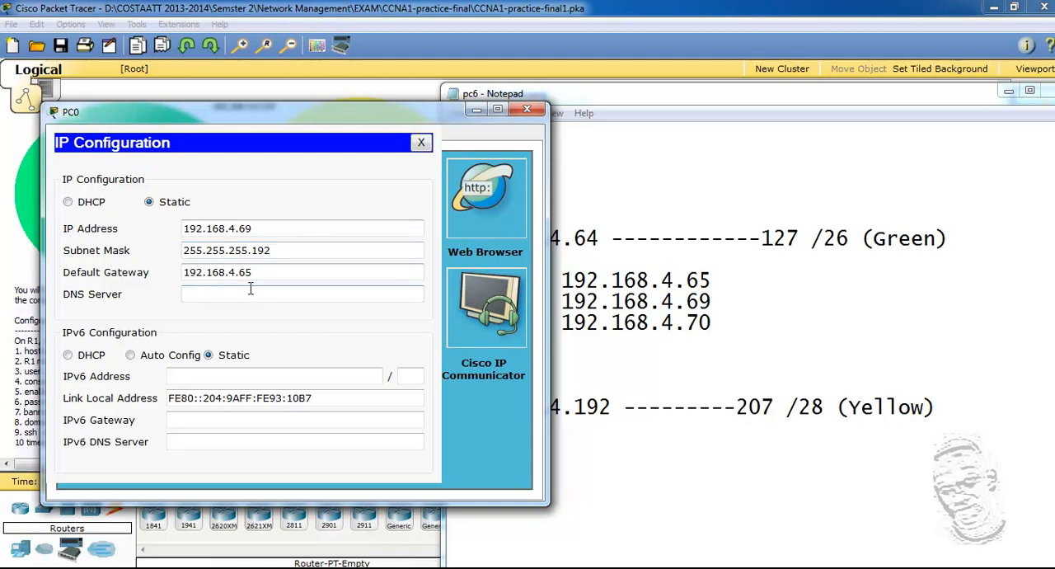
# Step: Minimize the pc6 notes, then move and narrow the PC0 window so the IPv6 addressing instructions are readable
pyautogui.click(194, 379)
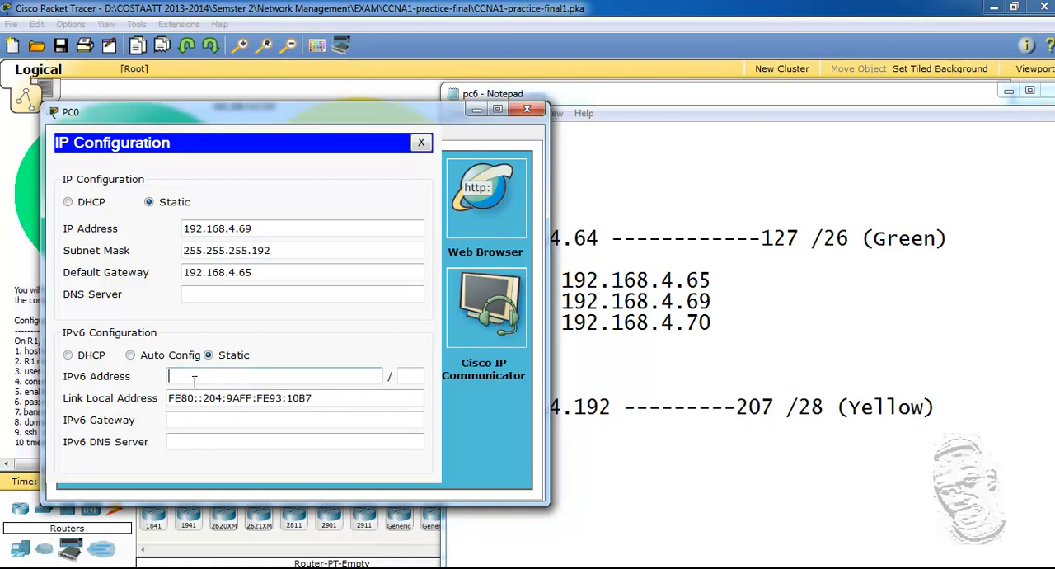
pyautogui.click(1009, 97)
pyautogui.click(1007, 93)
pyautogui.moveTo(456, 120); pyautogui.dragTo(408, 93)
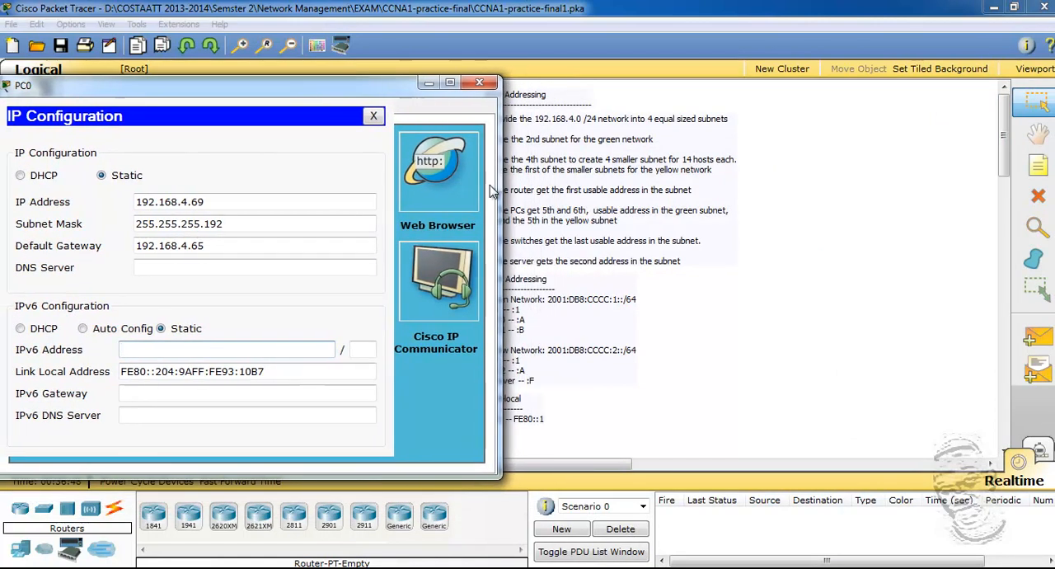
pyautogui.moveTo(500, 213); pyautogui.dragTo(466, 208)
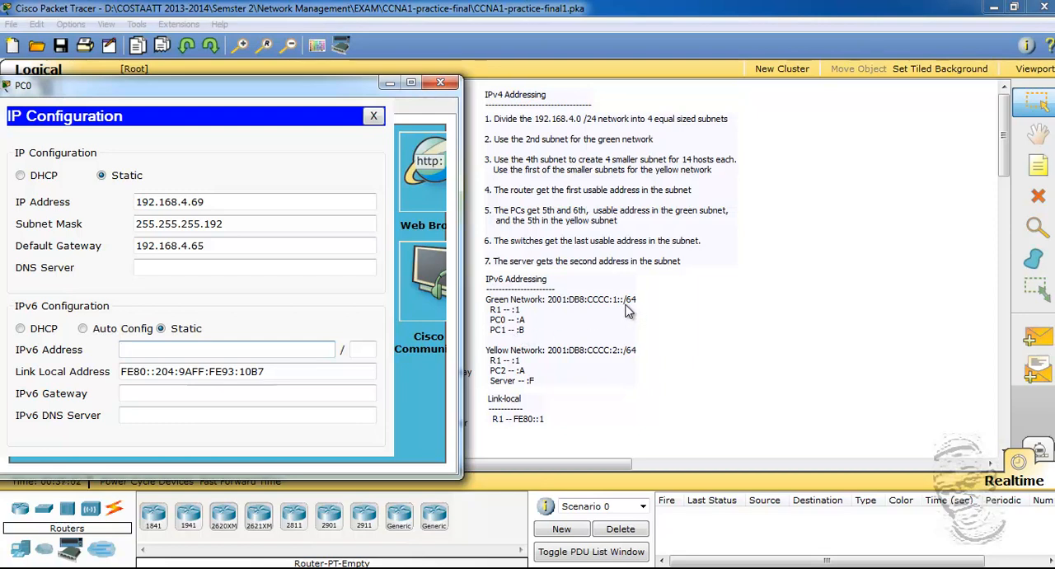
# Step: Copy the Green network's IPv6 prefix from the instructions and set PC0's IPv6 address to 2001:DB8:CCCC:1::A with prefix length 64
pyautogui.click(552, 301)
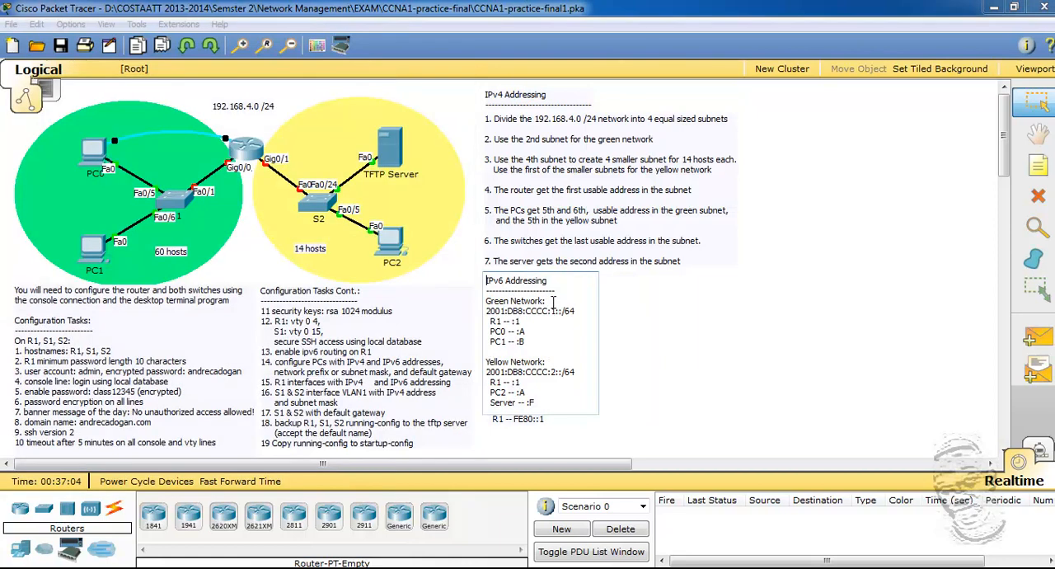
pyautogui.moveTo(486, 310); pyautogui.dragTo(550, 311)
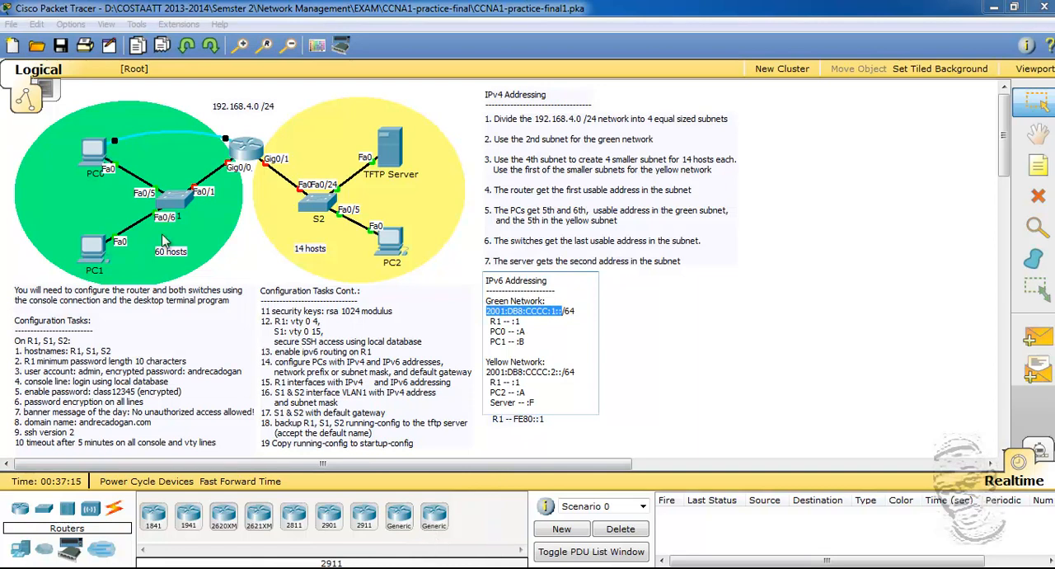
pyautogui.click(97, 157)
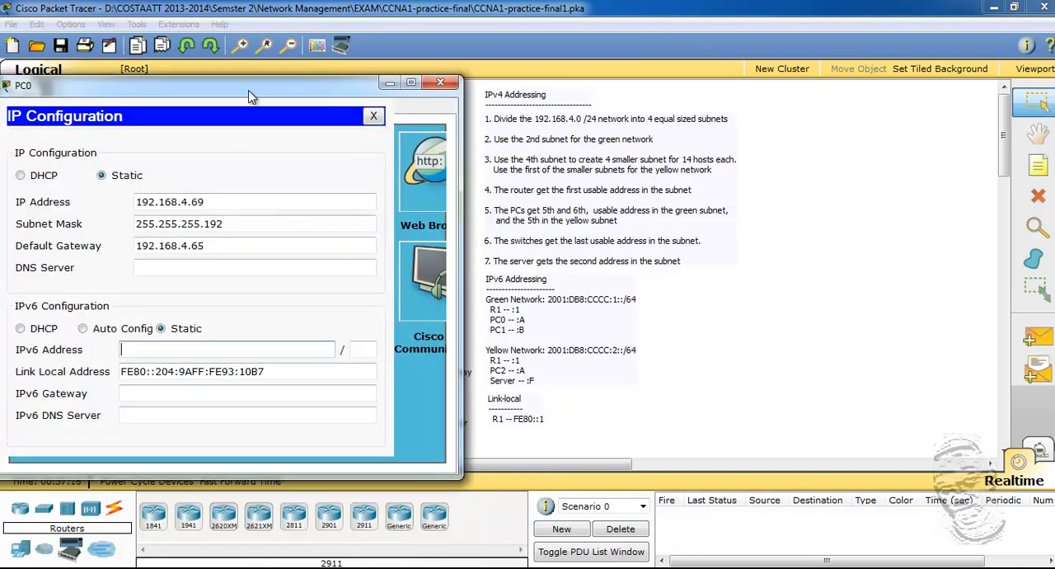
pyautogui.rightClick(150, 351)
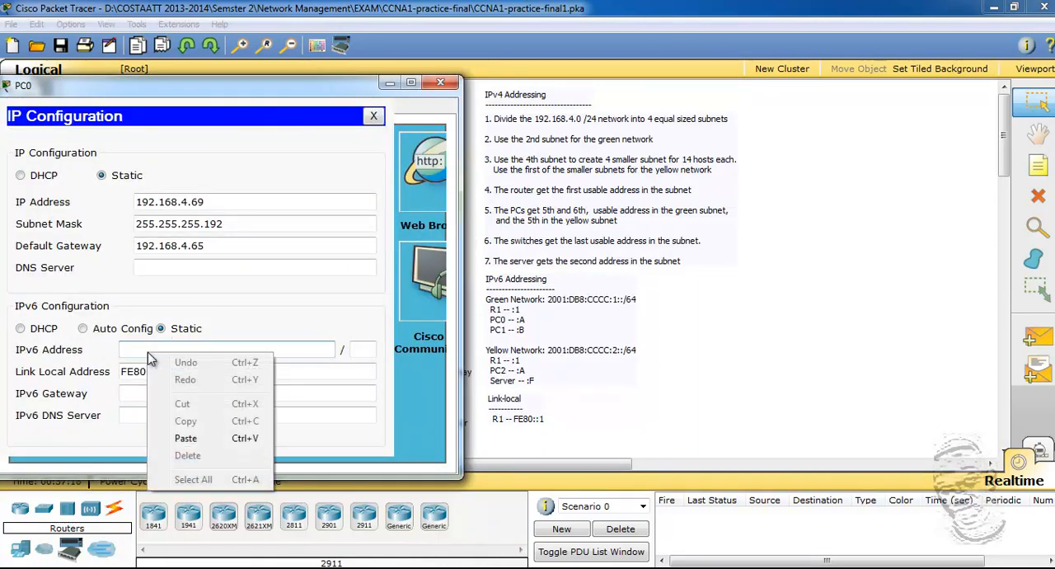
pyautogui.click(198, 432)
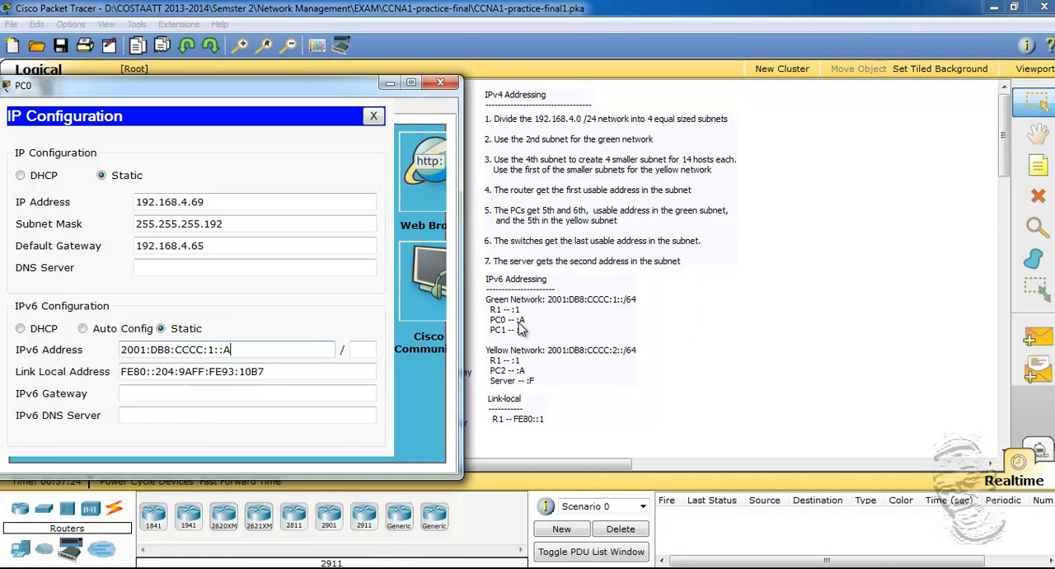
pyautogui.click(371, 349)
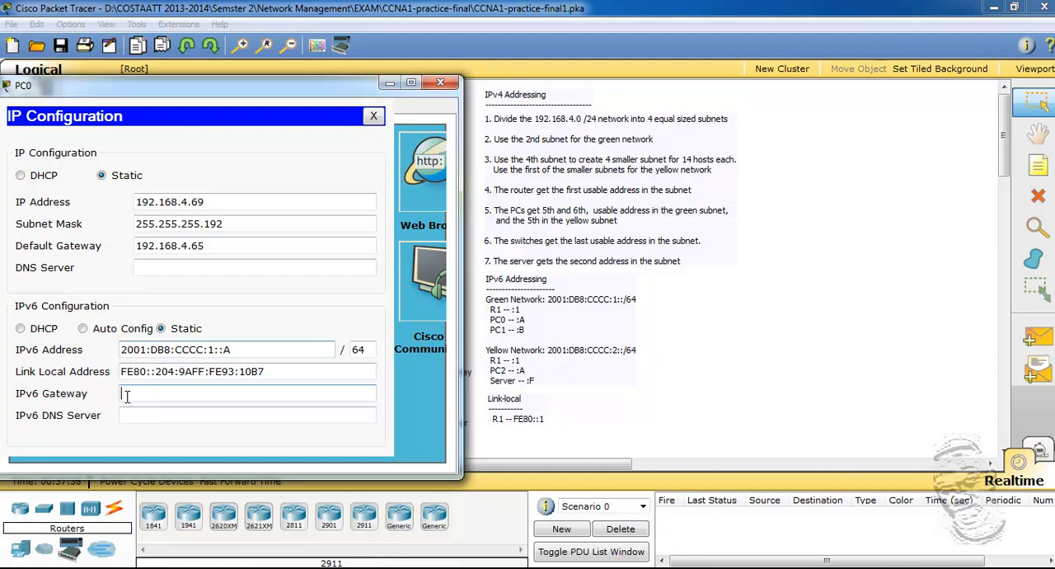
# Step: Copy R1's link-local address from the instructions and set PC0's IPv6 gateway to FE80::1
pyautogui.click(125, 395)
pyautogui.click(522, 422)
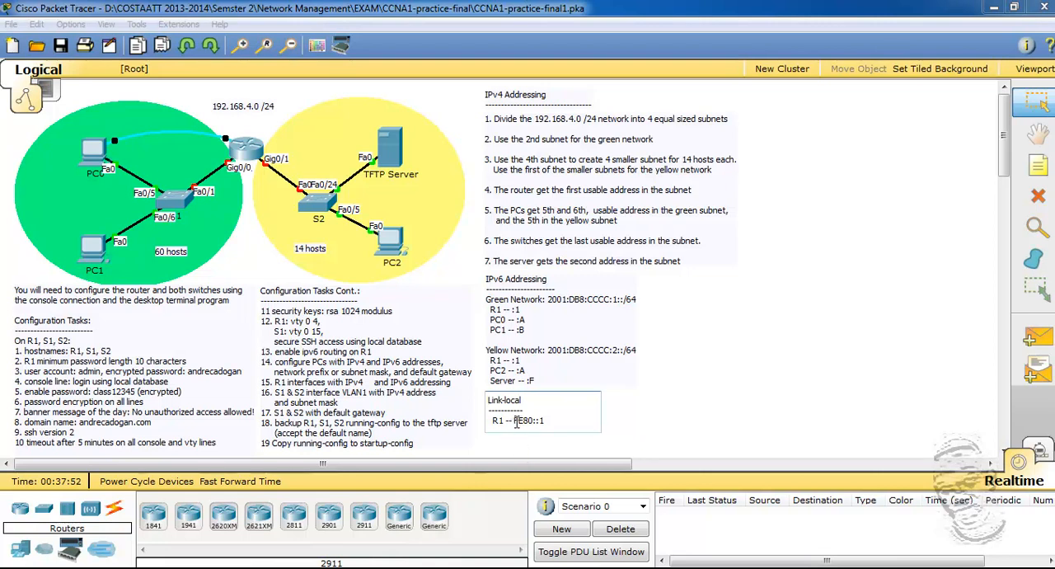
pyautogui.moveTo(513, 421); pyautogui.dragTo(545, 422)
pyautogui.hotkey('ctrl', 'c')
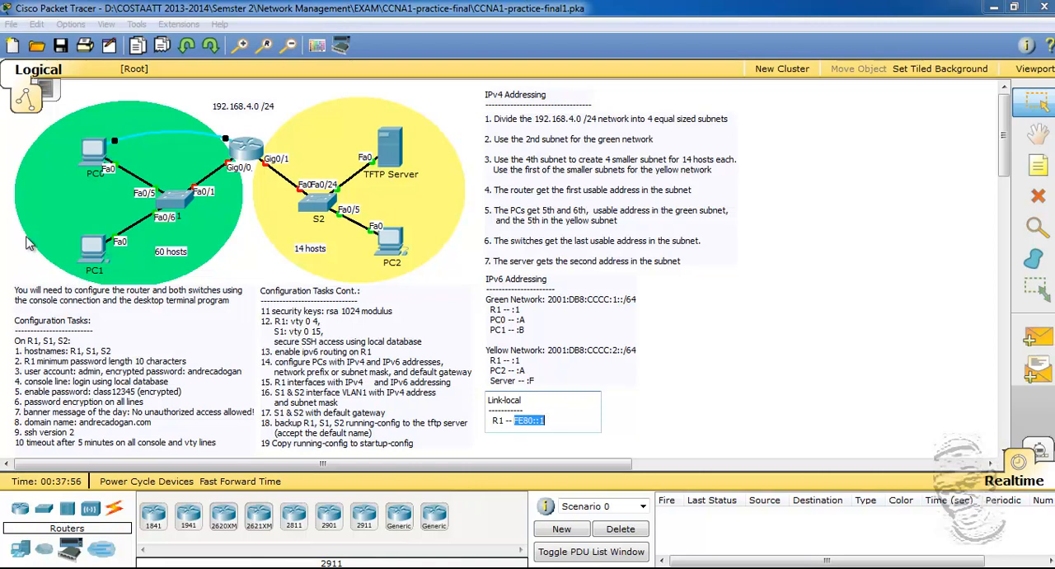
pyautogui.click(97, 158)
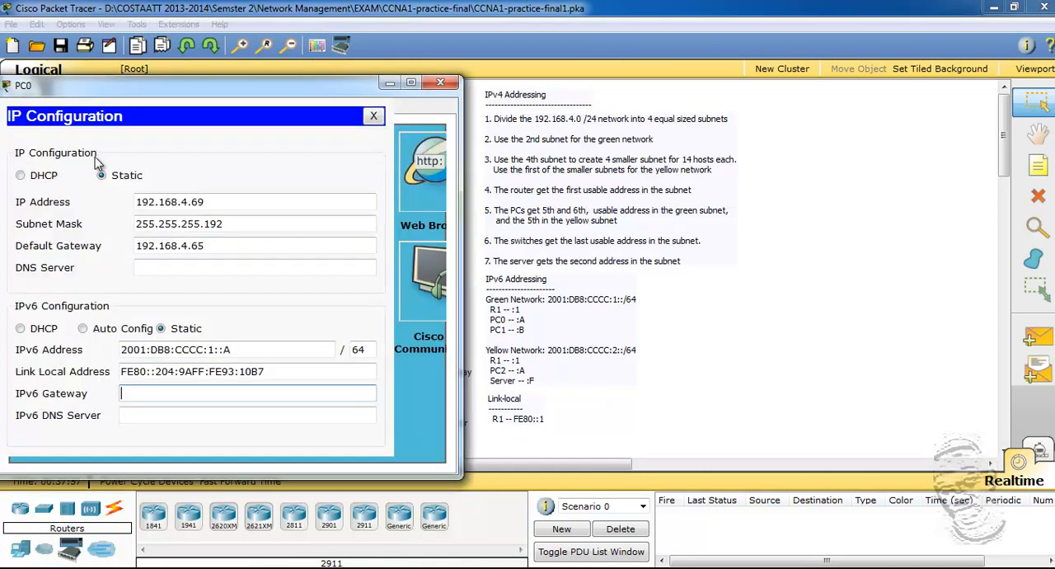
pyautogui.rightClick(131, 394)
pyautogui.click(153, 421)
# Step: Review PC0's IPv4 and IPv6 entries field by field and close its configuration window
pyautogui.click(183, 414)
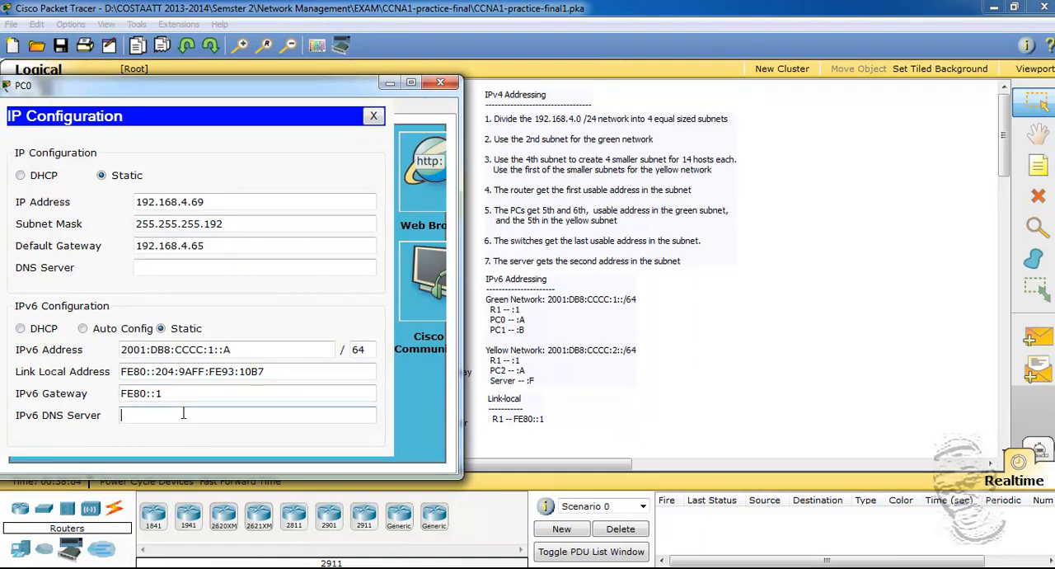
pyautogui.click(240, 268)
pyautogui.click(230, 267)
pyautogui.click(212, 245)
pyautogui.click(224, 206)
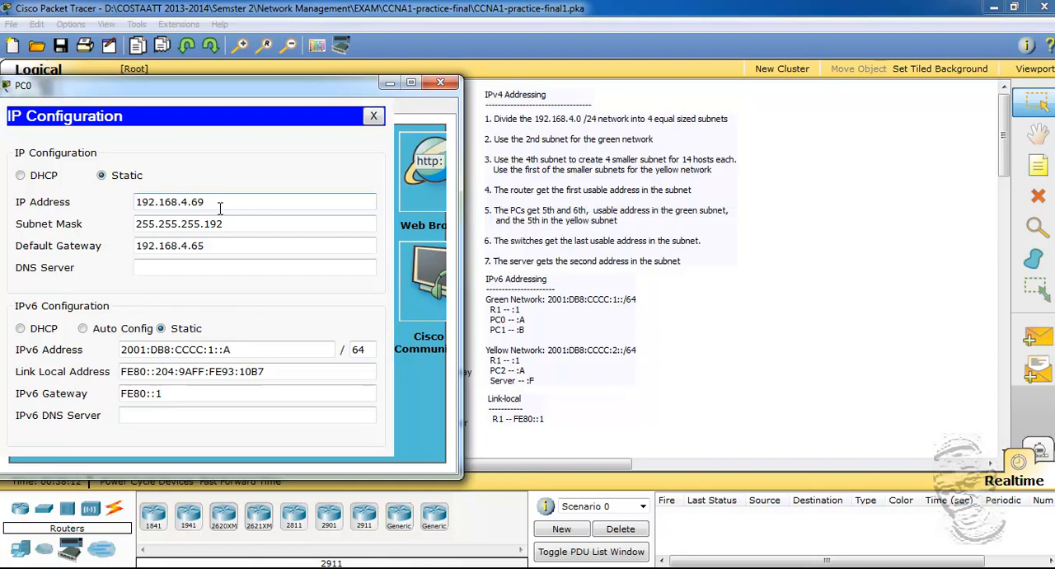
pyautogui.click(234, 231)
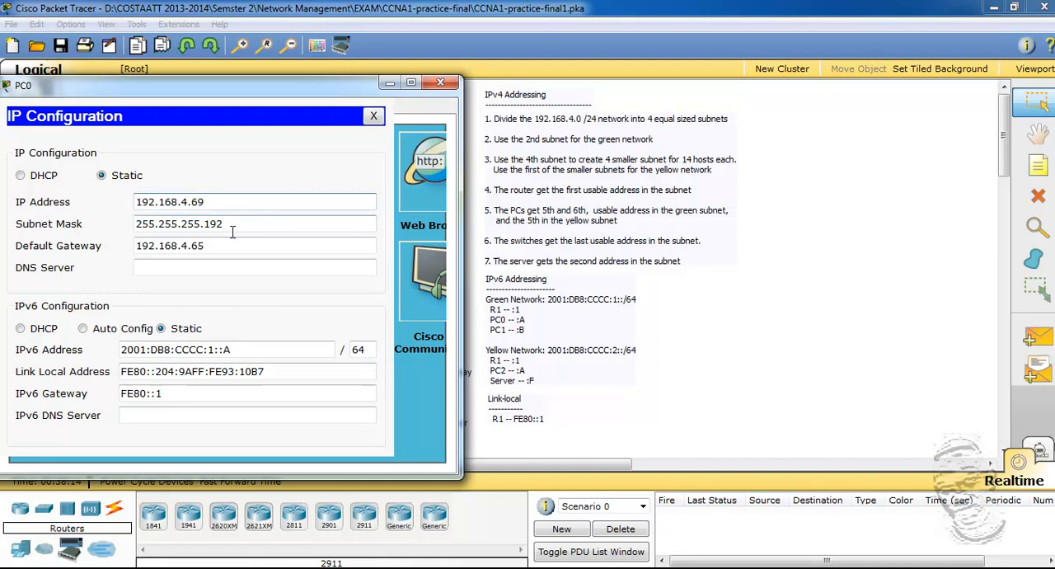
pyautogui.click(228, 264)
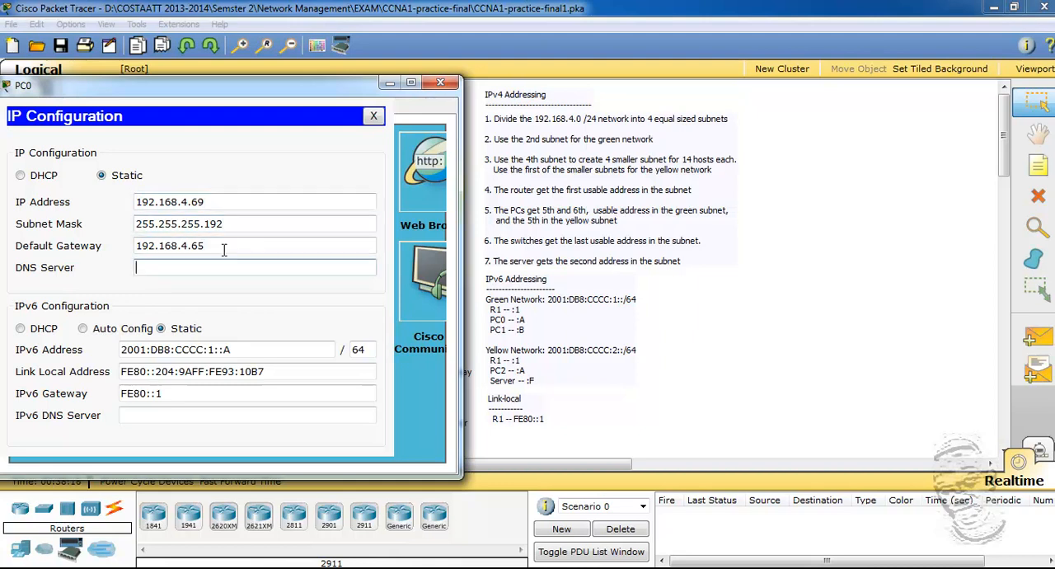
pyautogui.click(259, 349)
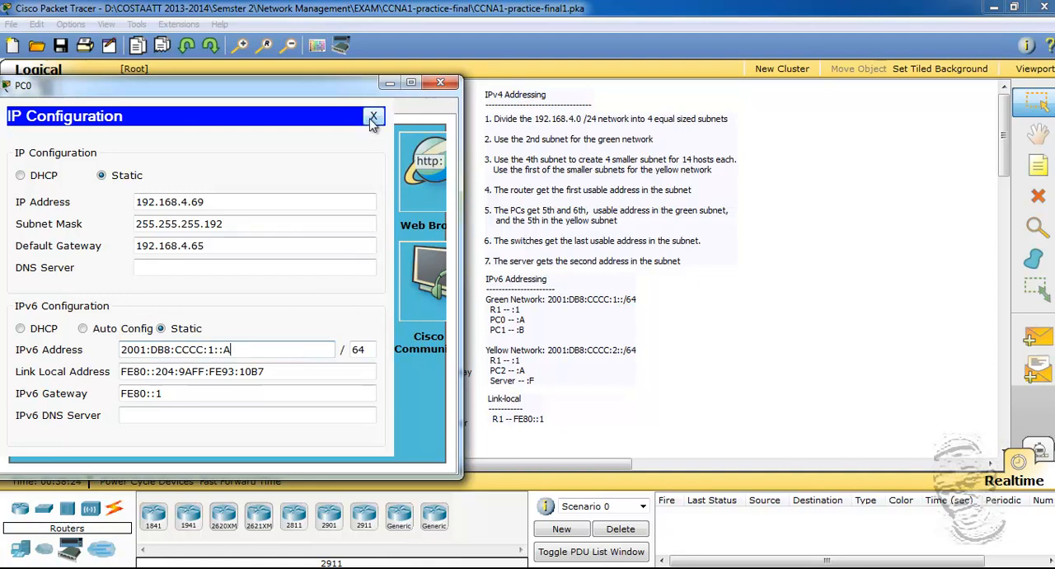
pyautogui.click(441, 83)
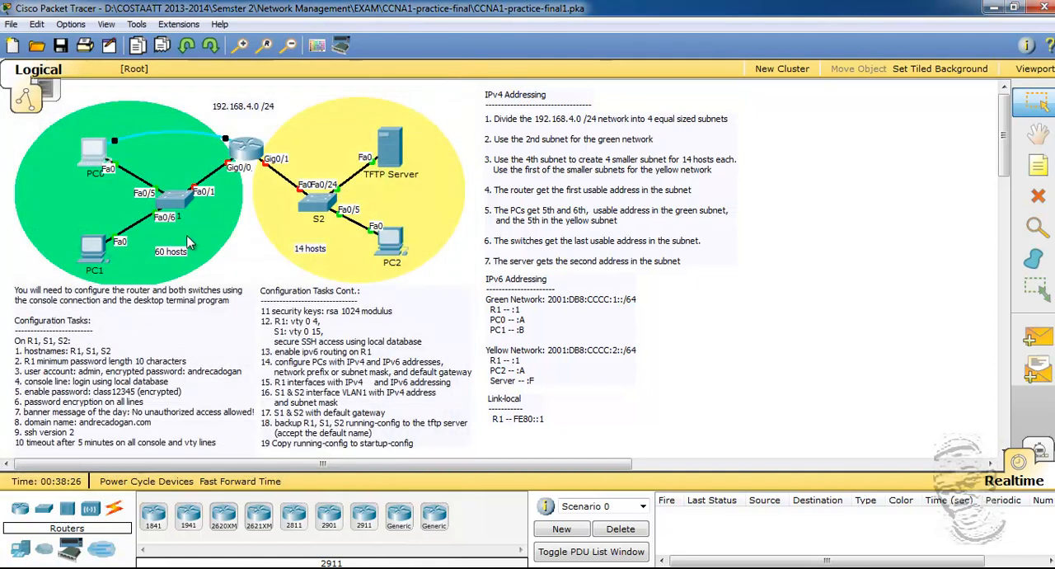
# Step: Open the IP Configuration of PC1 and place it beside the pc6 notes
pyautogui.click(99, 251)
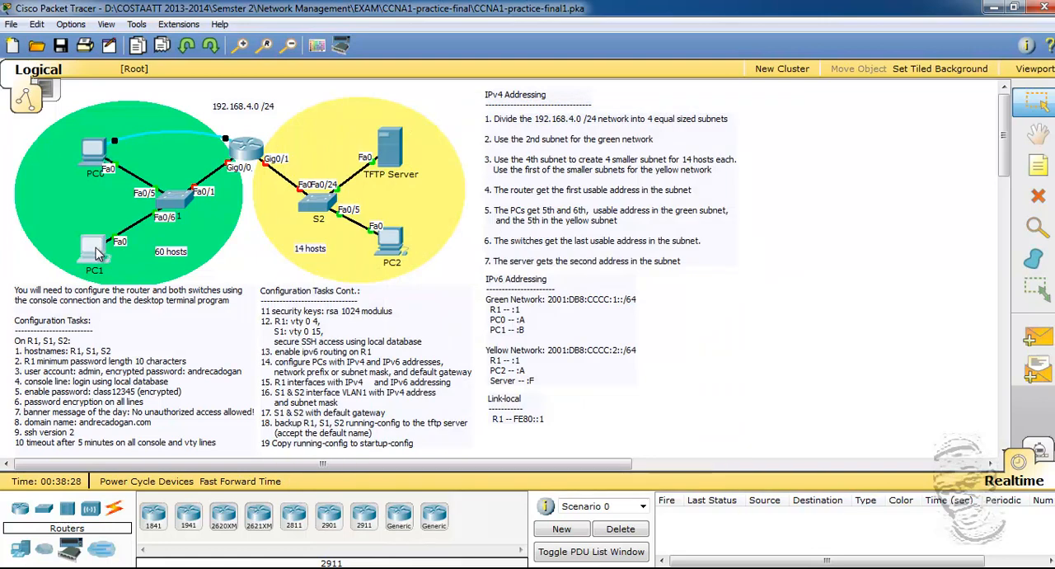
pyautogui.click(380, 130)
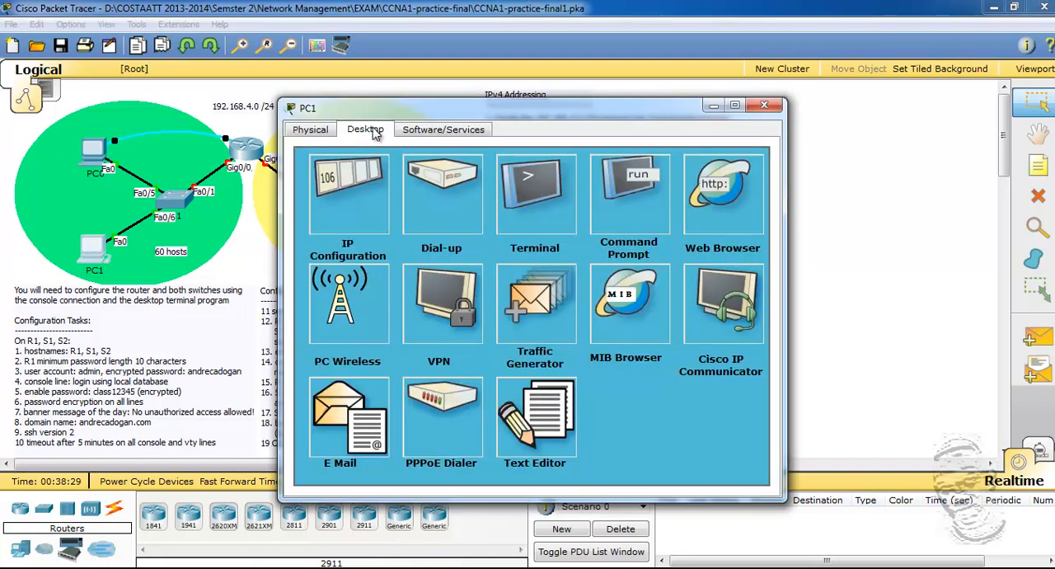
pyautogui.click(359, 205)
pyautogui.moveTo(495, 110); pyautogui.dragTo(274, 98)
pyautogui.click(419, 567)
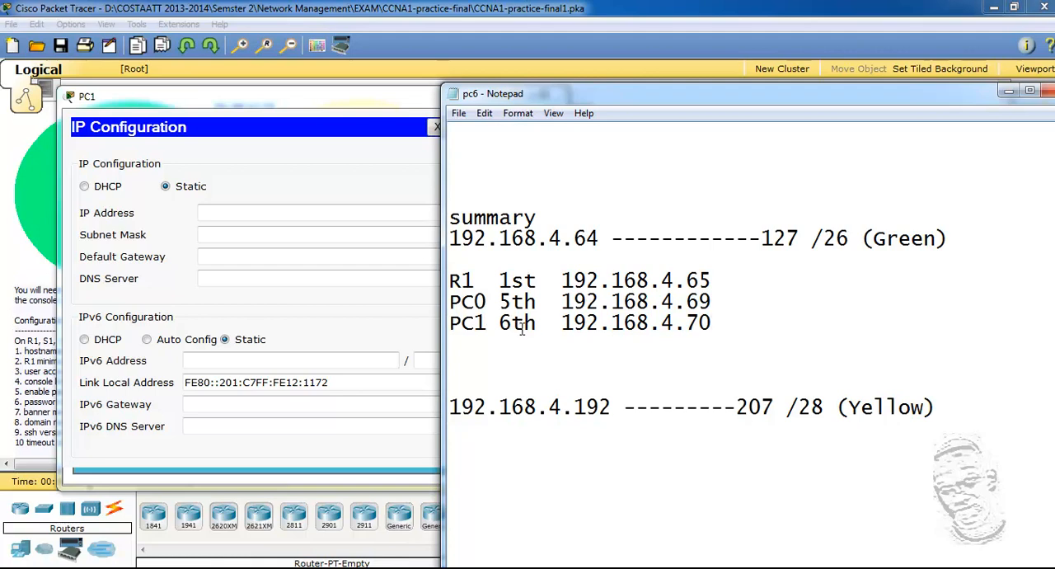
# Step: Copy PC1's planned address from the pc6 notes and set its static IP address to 192.168.4.70
pyautogui.click(270, 214)
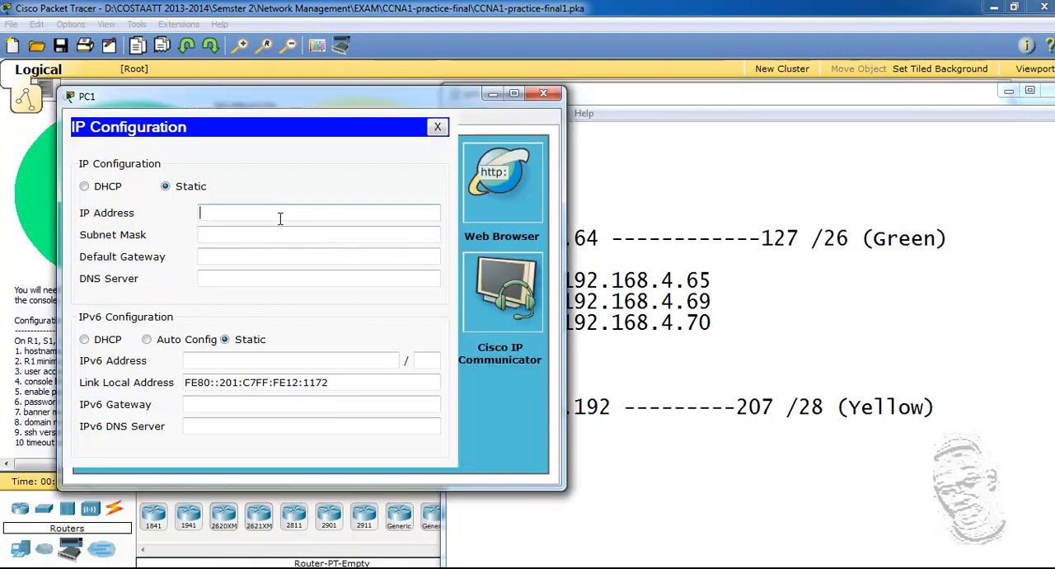
pyautogui.click(608, 352)
pyautogui.moveTo(561, 323); pyautogui.dragTo(715, 326)
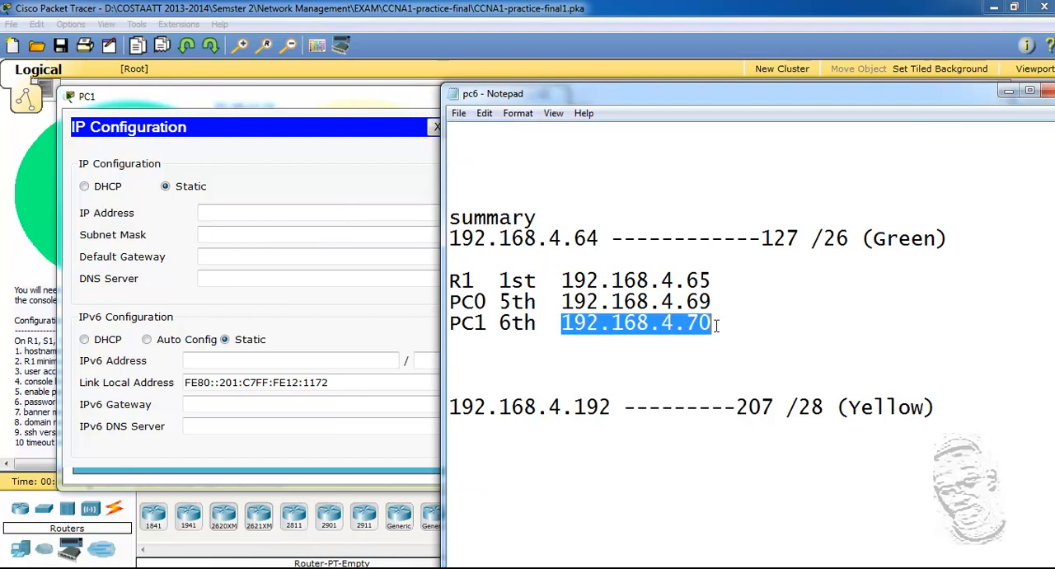
pyautogui.rightClick(717, 326)
pyautogui.click(728, 379)
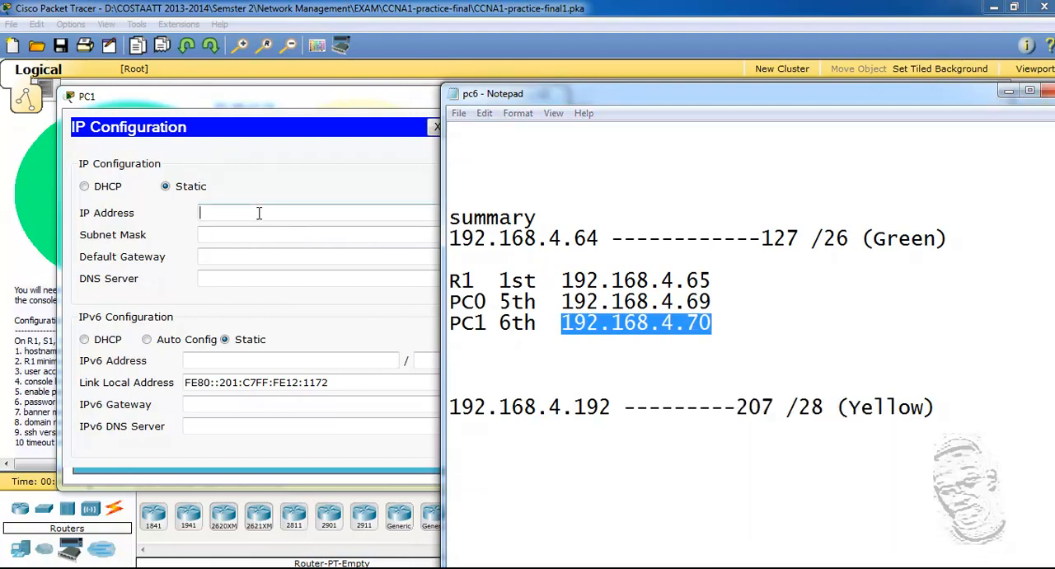
pyautogui.click(258, 213)
pyautogui.rightClick(257, 214)
pyautogui.click(294, 299)
# Step: Set PC1's subnet mask to 255.255.255.192
pyautogui.click(281, 234)
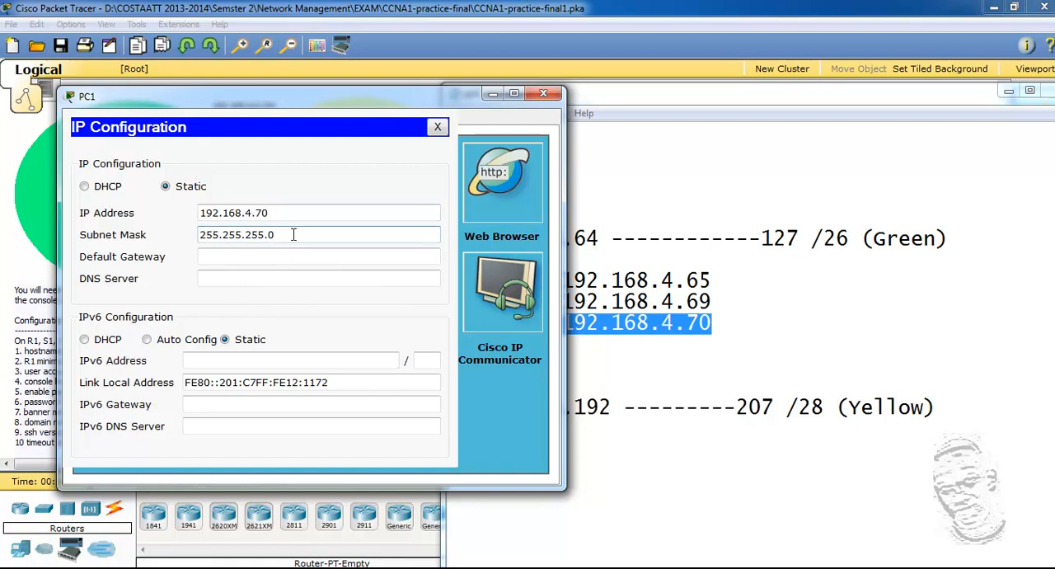
pyautogui.write('192')
# Step: Copy R1's address from the pc6 notes and set PC1's default gateway to 192.168.4.65
pyautogui.click(289, 256)
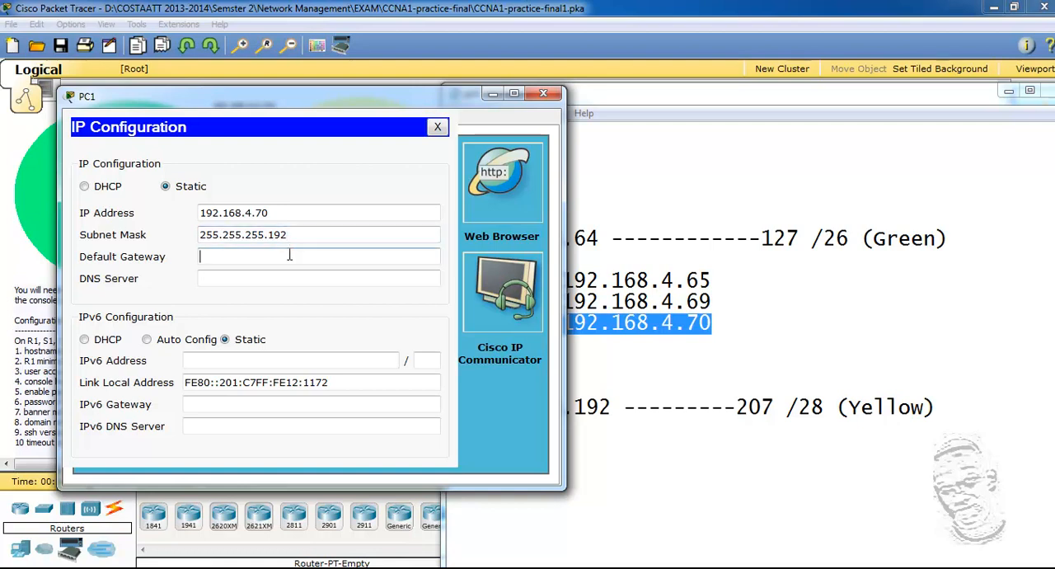
pyautogui.moveTo(710, 284); pyautogui.dragTo(564, 284)
pyautogui.click(626, 333)
pyautogui.click(279, 258)
pyautogui.rightClick(280, 258)
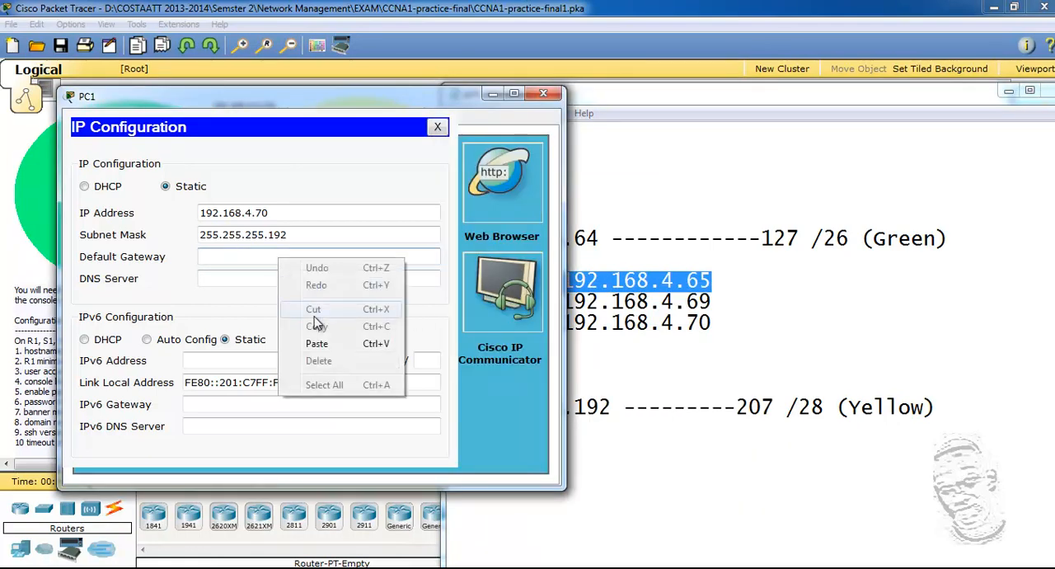
pyautogui.click(323, 344)
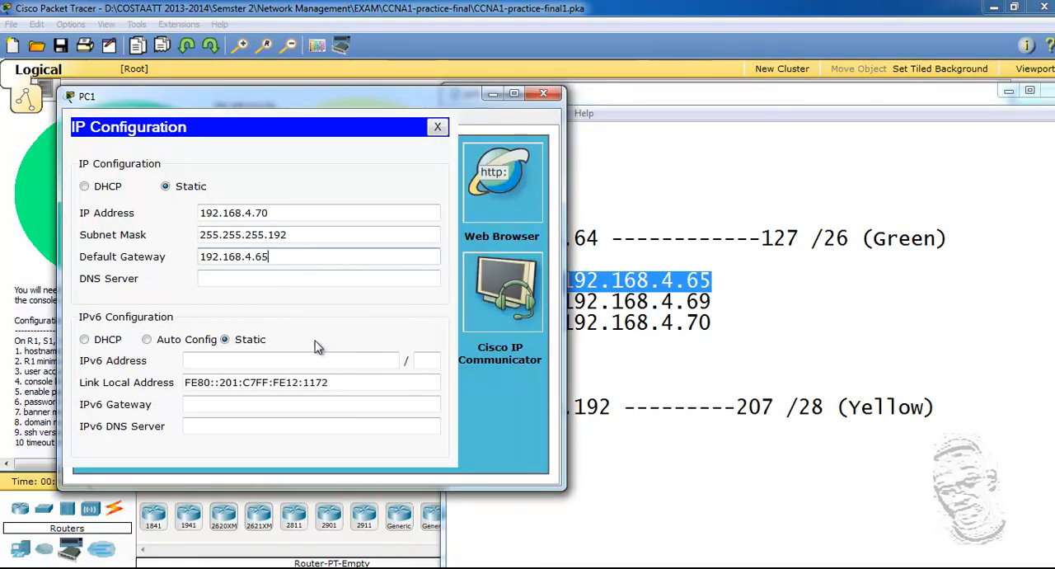
pyautogui.click(275, 281)
# Step: Minimize the pc6 notes and bring the workspace with the IPv6 addressing instructions in front of PC1's window
pyautogui.click(681, 445)
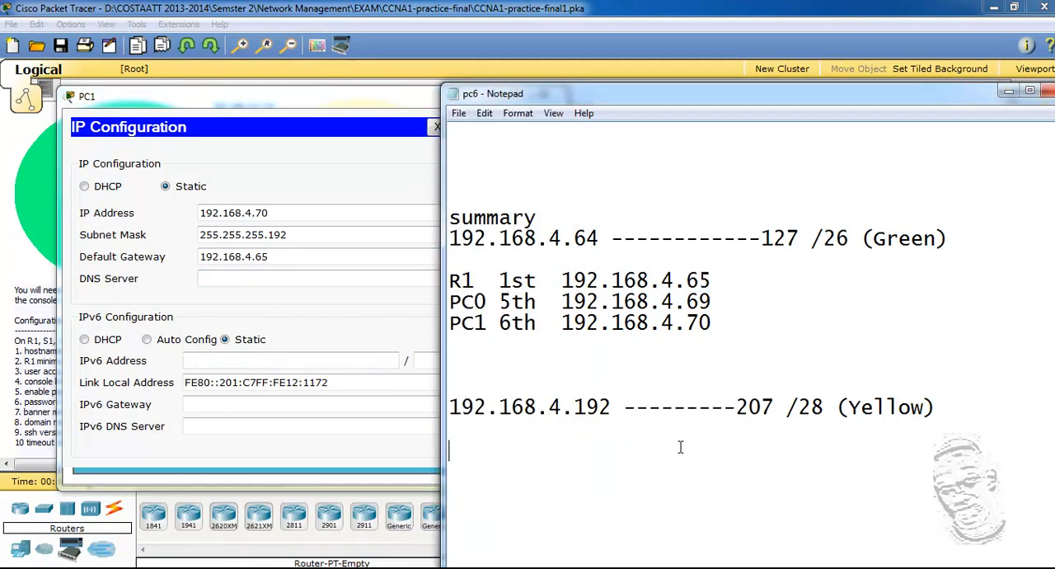
pyautogui.click(1009, 91)
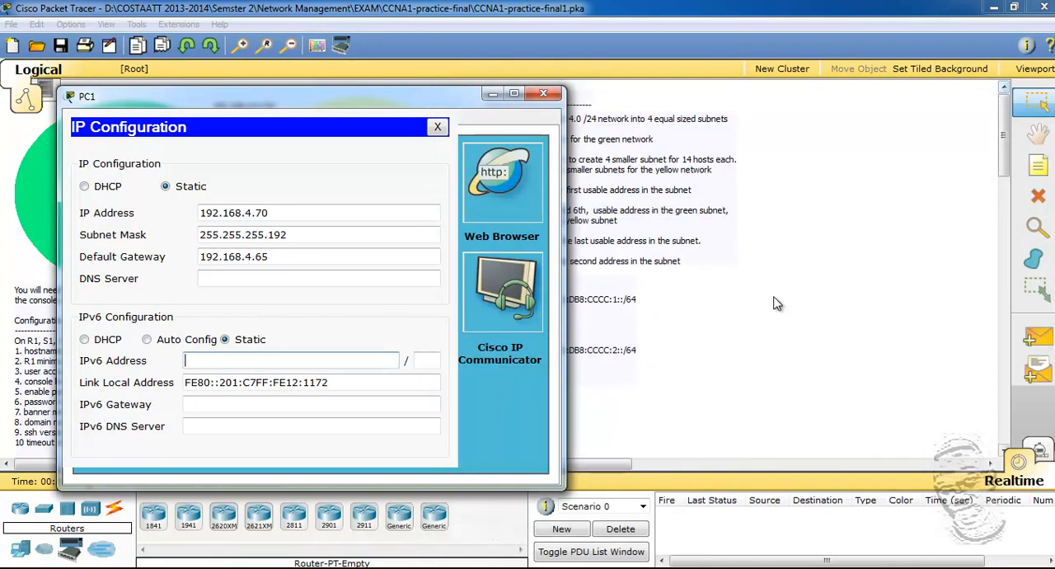
pyautogui.click(618, 394)
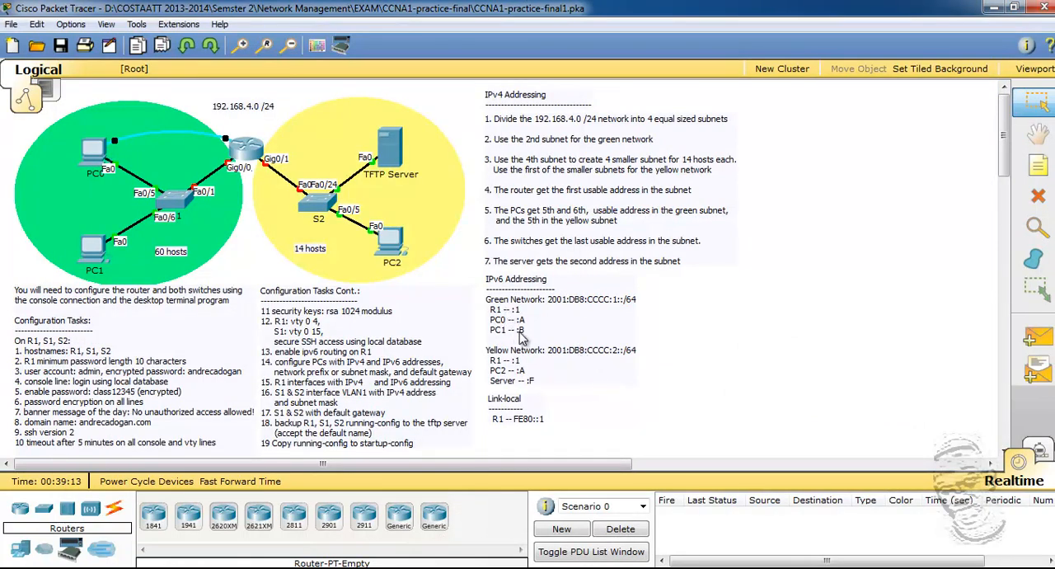
# Step: Copy the green network's IPv6 prefix from the addressing instructions and set PC1's static IPv6 address to 2001:DB8:CCCC:1::B with prefix length 64
pyautogui.doubleClick(577, 305)
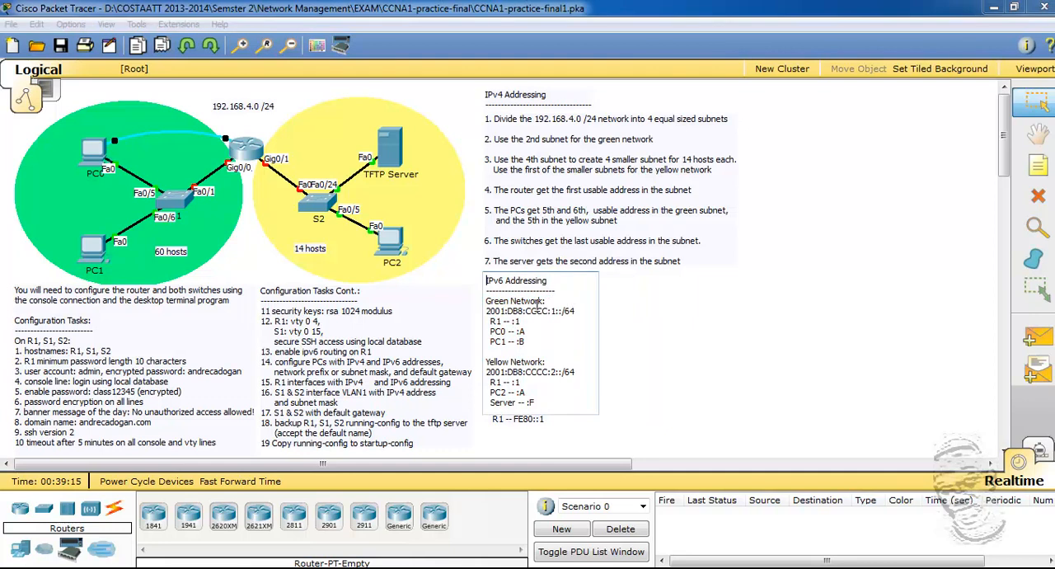
pyautogui.moveTo(486, 311); pyautogui.dragTo(561, 312)
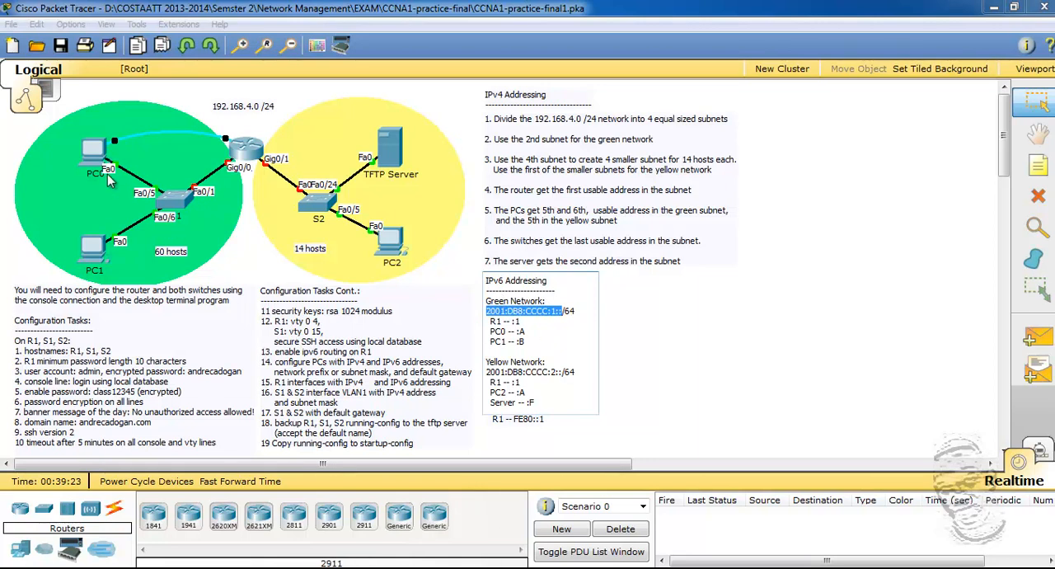
pyautogui.click(100, 274)
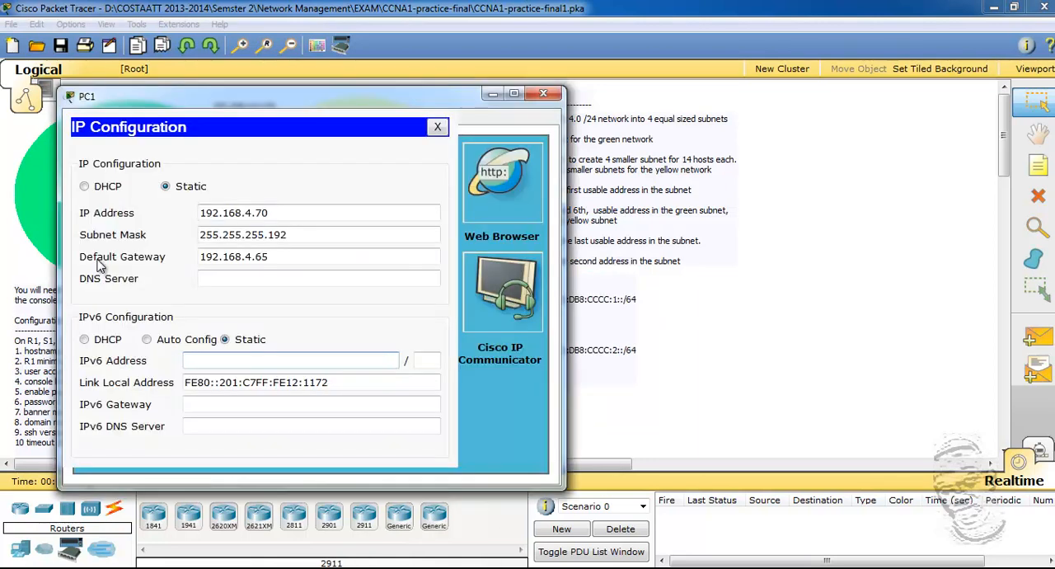
pyautogui.click(252, 356)
pyautogui.hotkey('ctrl', 'v')
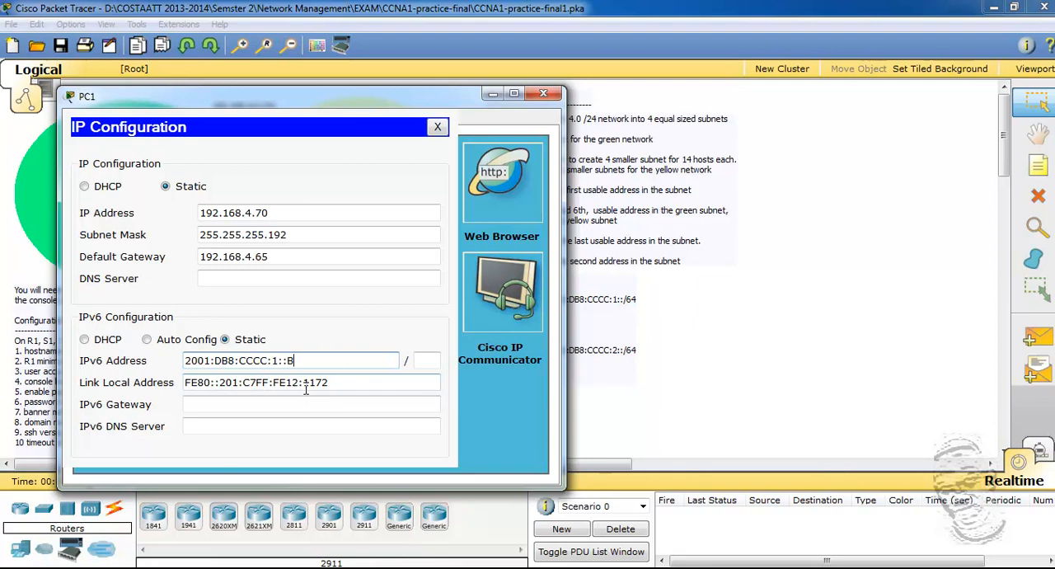
pyautogui.click(416, 365)
pyautogui.write('64')
pyautogui.press('Tab')
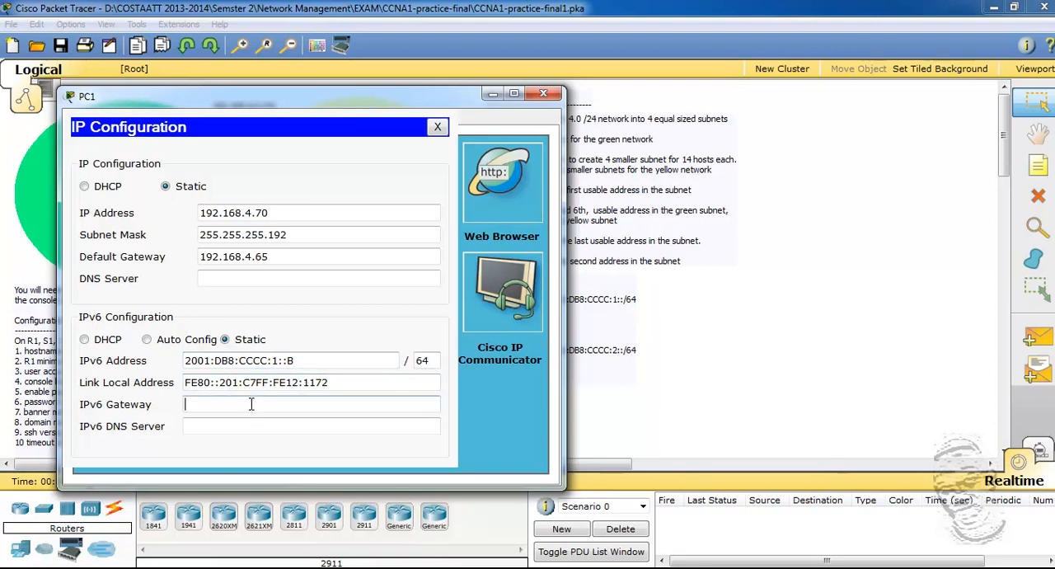
# Step: Copy R1's link-local address from the instructions, set PC1's IPv6 gateway to FE80::1, and close PC1's window
pyautogui.click(650, 404)
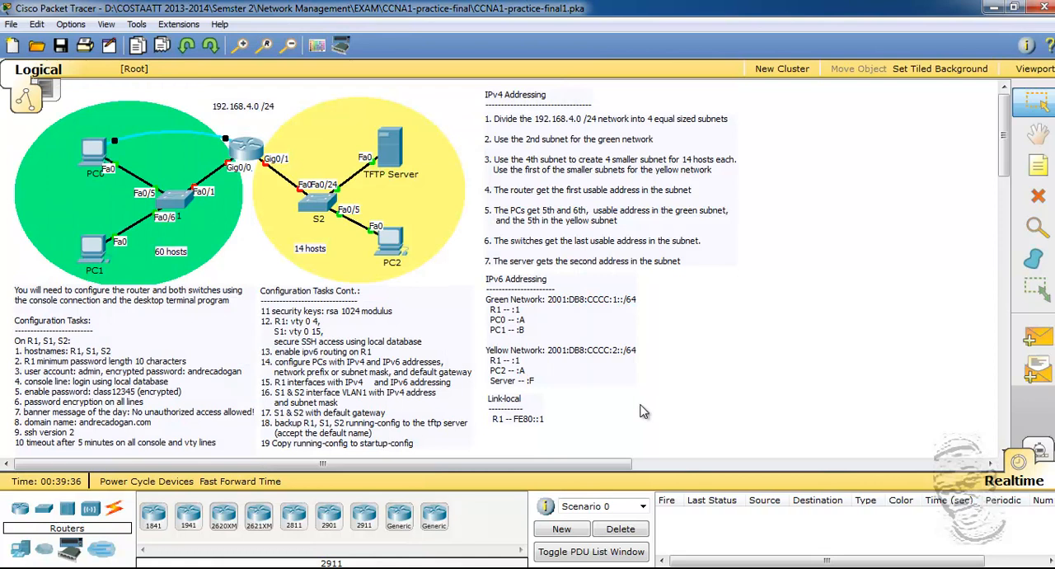
pyautogui.click(517, 421)
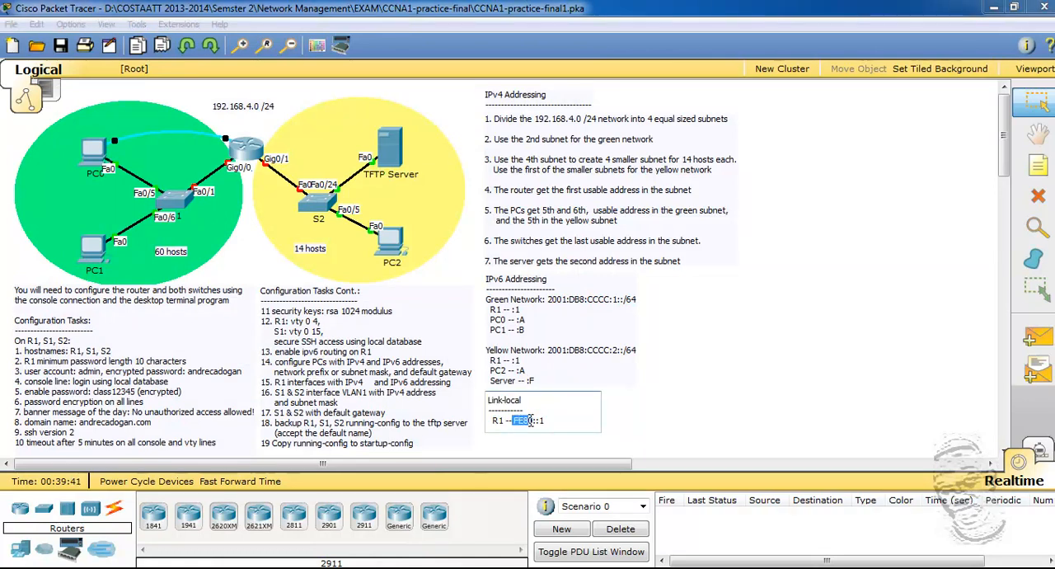
pyautogui.moveTo(548, 420); pyautogui.dragTo(514, 423)
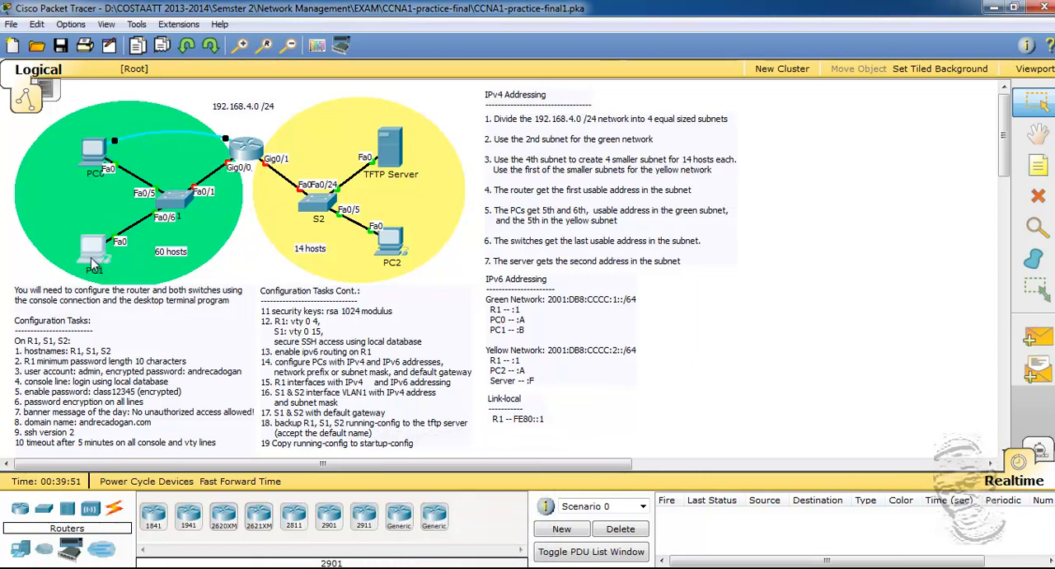
pyautogui.click(91, 243)
pyautogui.rightClick(201, 407)
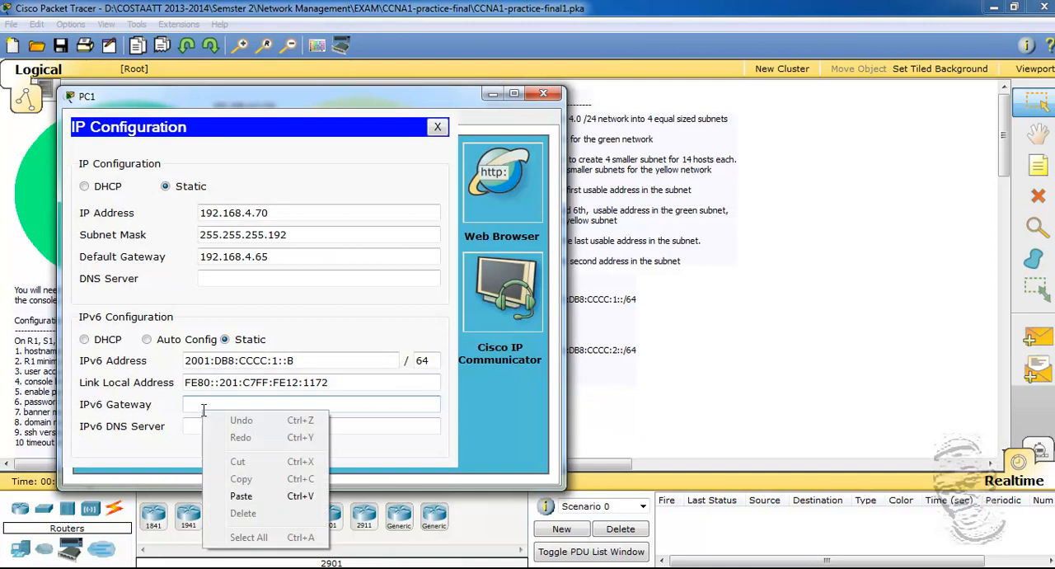
pyautogui.click(247, 496)
pyautogui.click(256, 426)
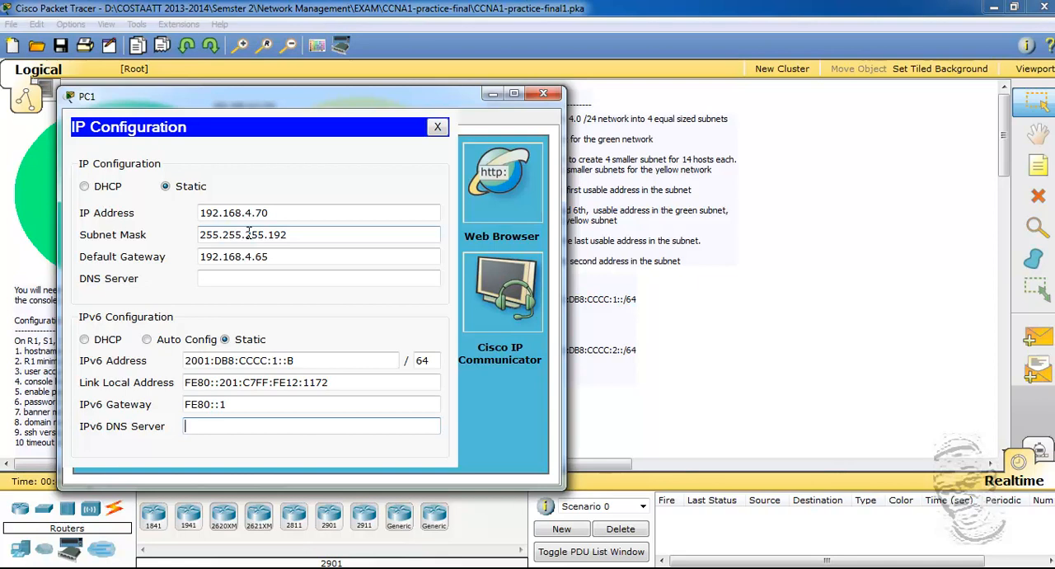
pyautogui.click(543, 93)
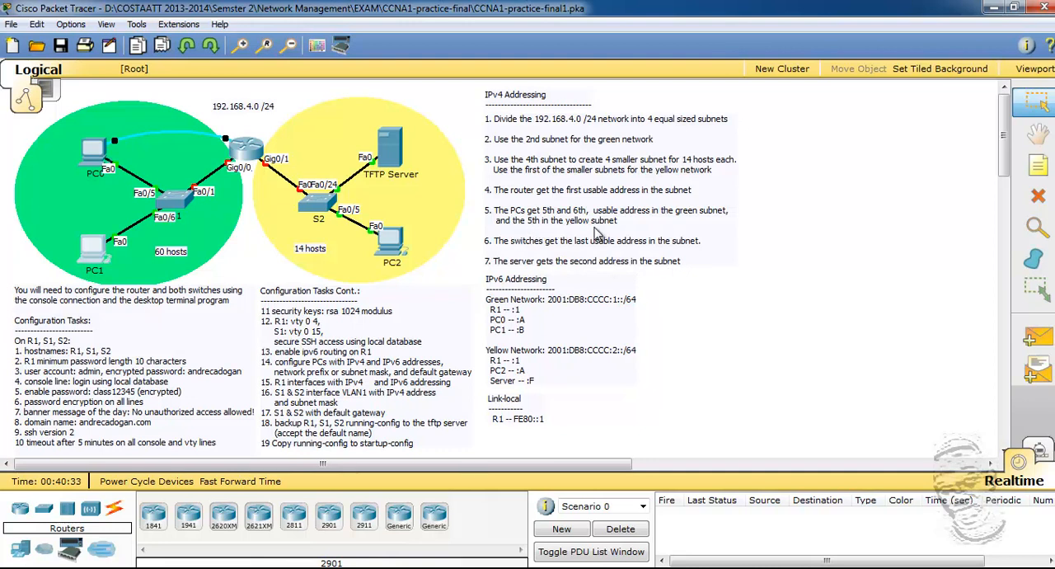
# Step: Reopen the pc6 notes and add the line "5th 192.168.4.197" below the yellow network
pyautogui.click(403, 568)
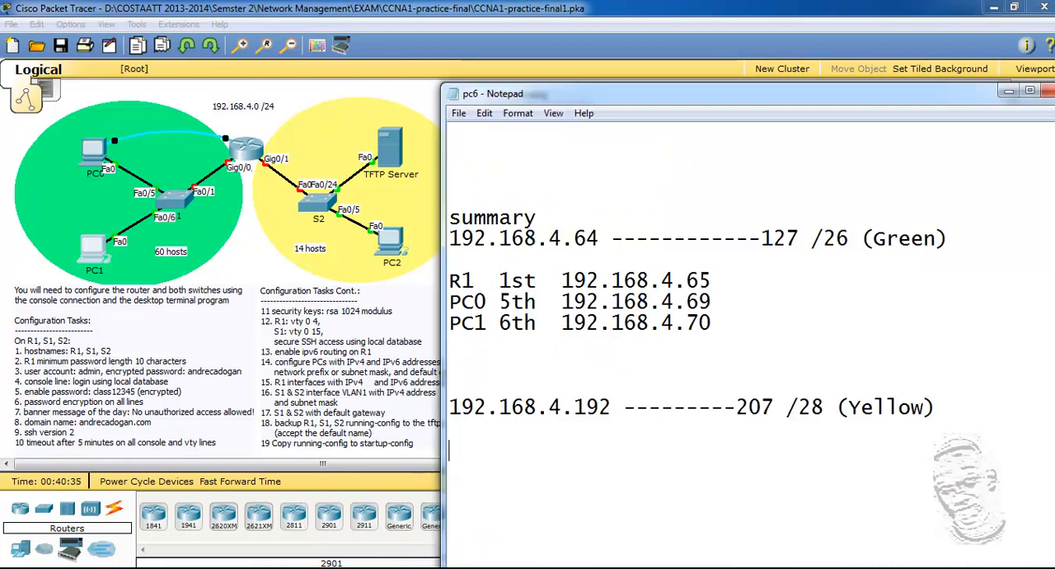
pyautogui.moveTo(679, 94); pyautogui.dragTo(678, 70)
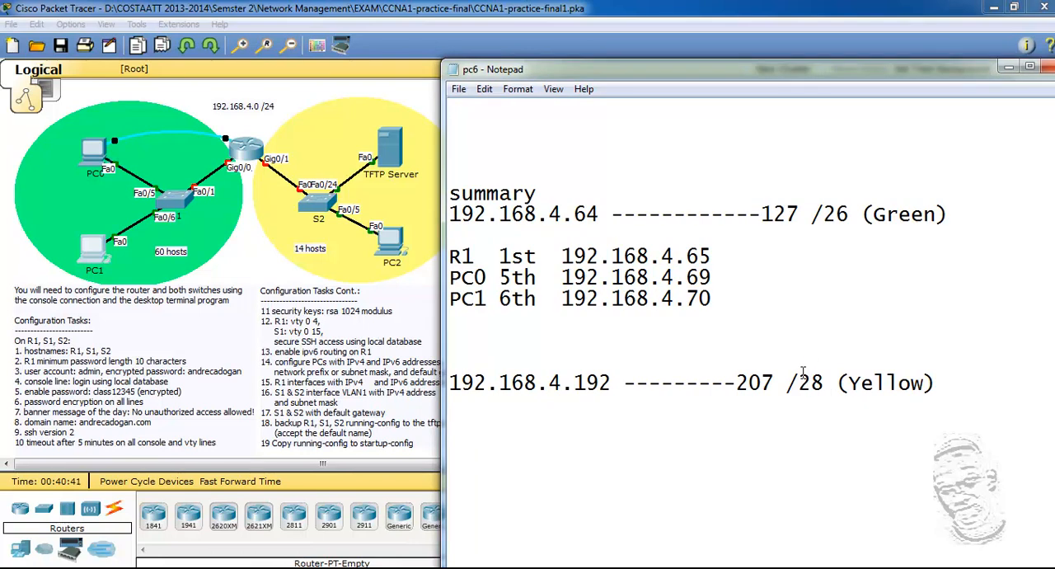
pyautogui.moveTo(767, 71); pyautogui.dragTo(592, 299)
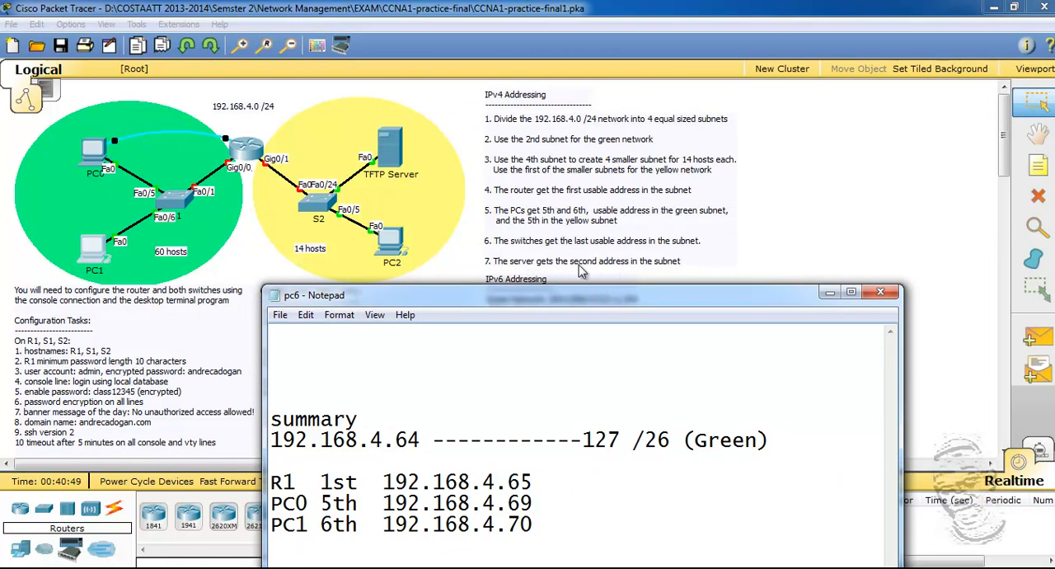
pyautogui.moveTo(619, 296); pyautogui.dragTo(611, 204)
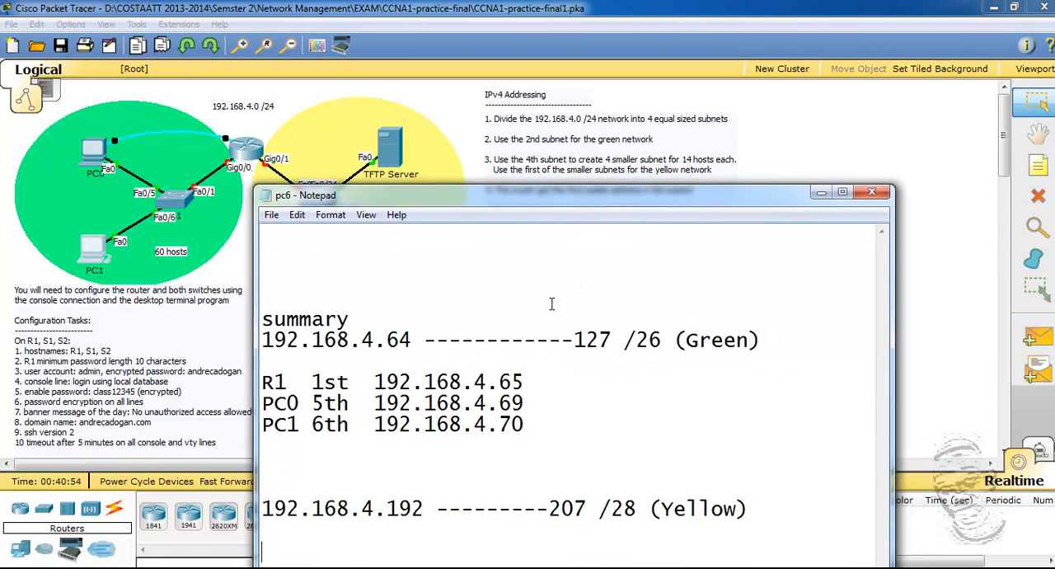
pyautogui.moveTo(550, 197); pyautogui.dragTo(553, 129)
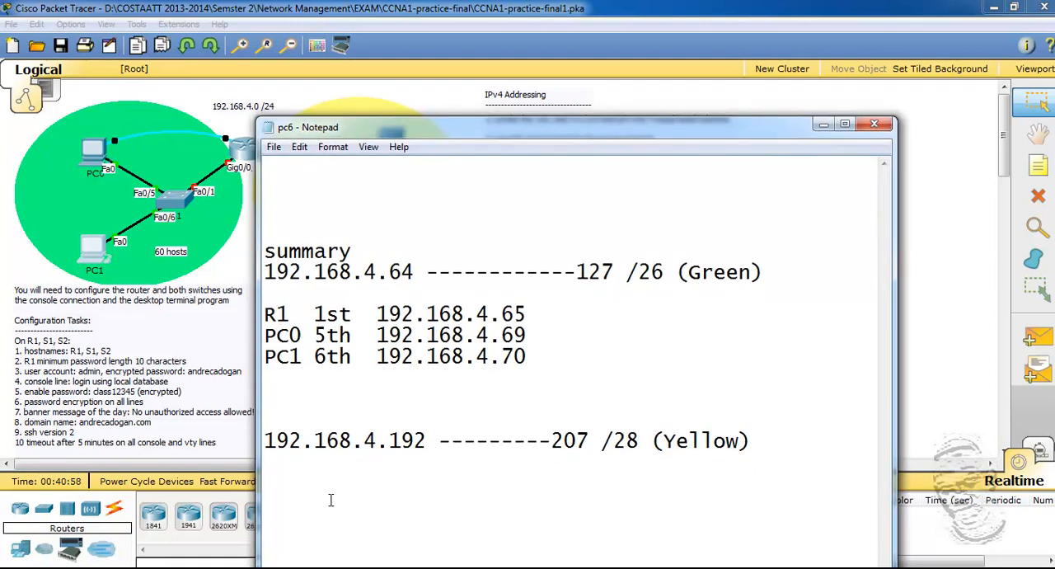
pyautogui.write('5th 192.16')
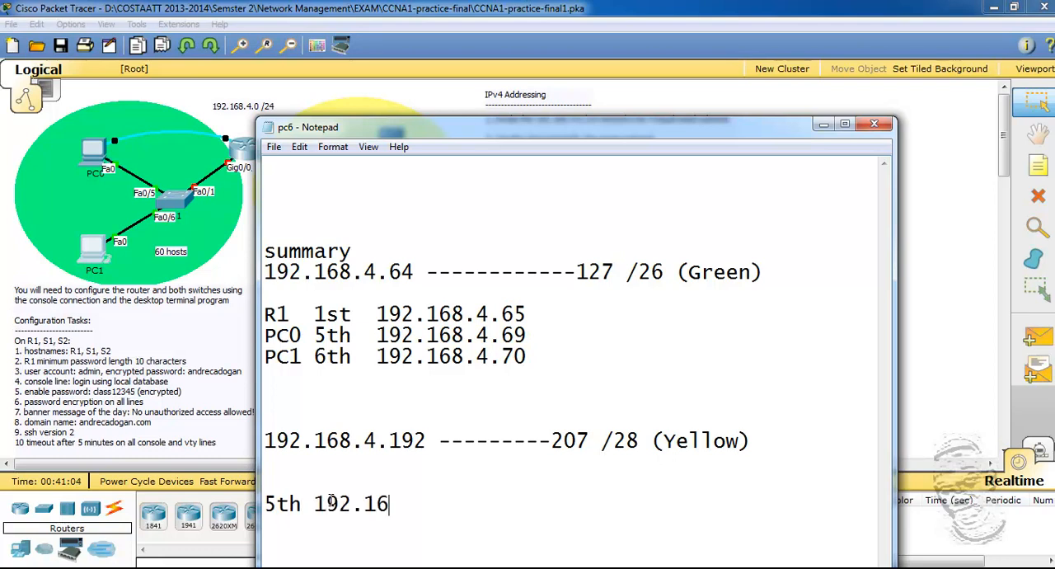
pyautogui.write('8.4.197')
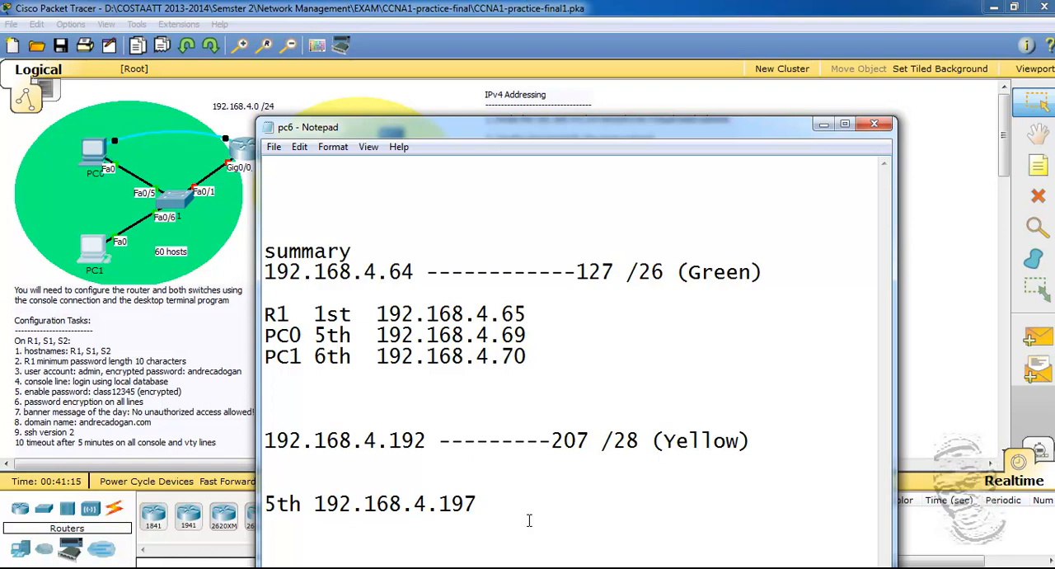
# Step: Add the line "2nd 192.168.4.194" above the 5th yellow address and minimize the pc6 notes
pyautogui.press('Up')
pyautogui.press('Return')
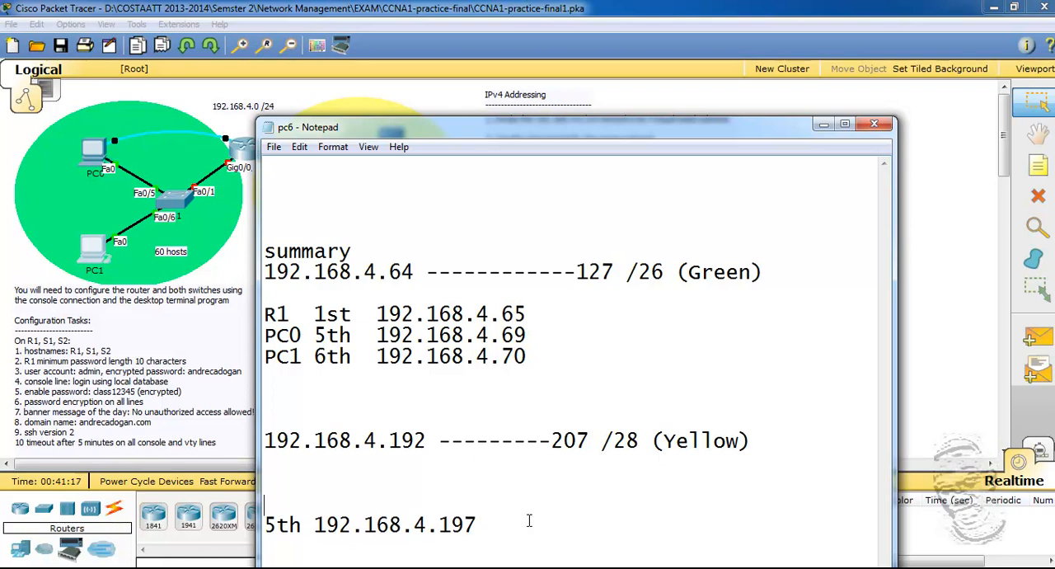
pyautogui.write('2nd 192.168')
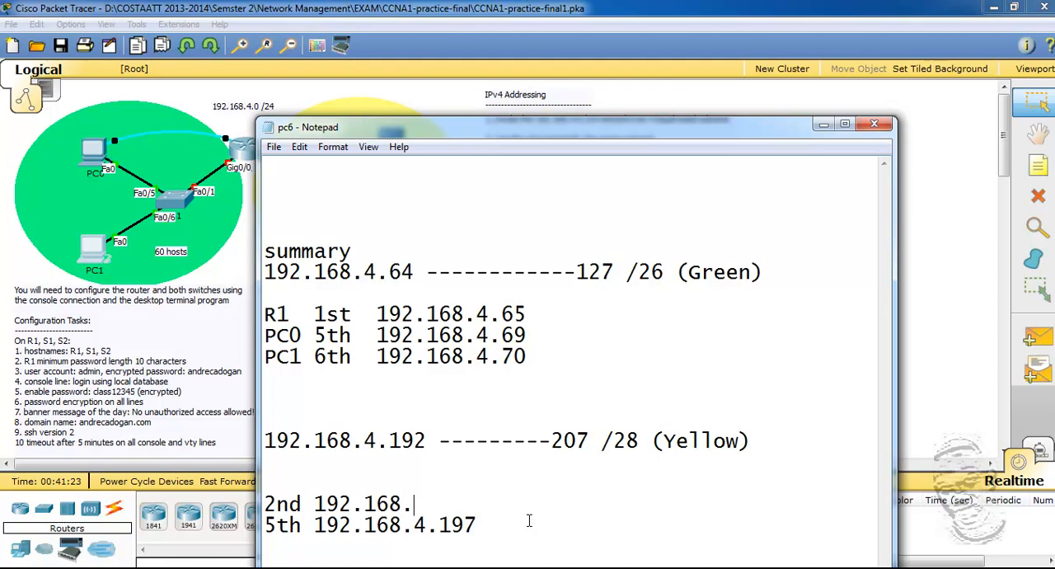
pyautogui.write('.4.194')
pyautogui.click(823, 126)
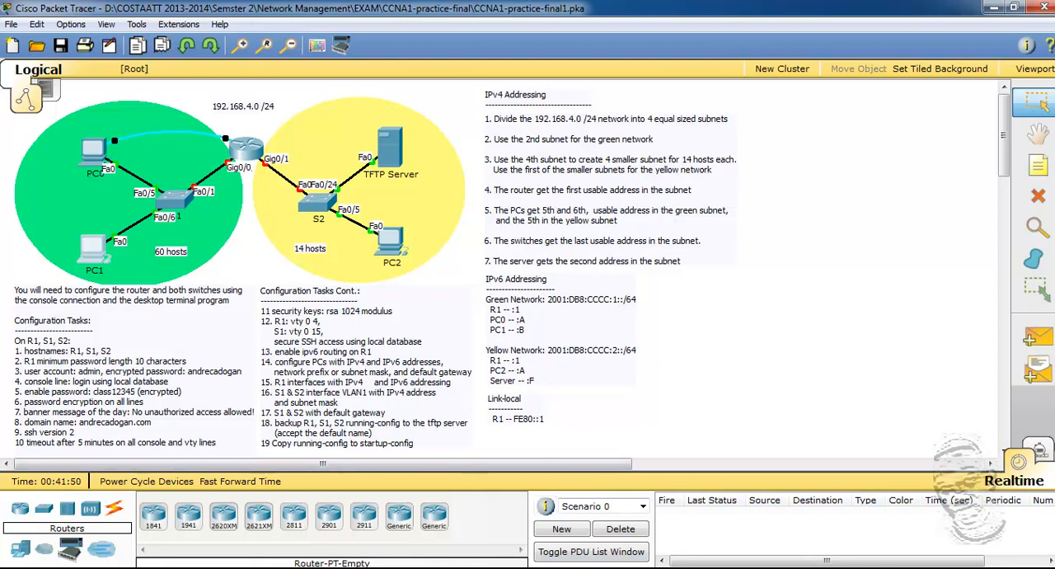
# Step: Restore the pc6 notes, add the line "1st 192.168.4.193" above the 2nd yellow address, and save the file
pyautogui.click(568, 568)
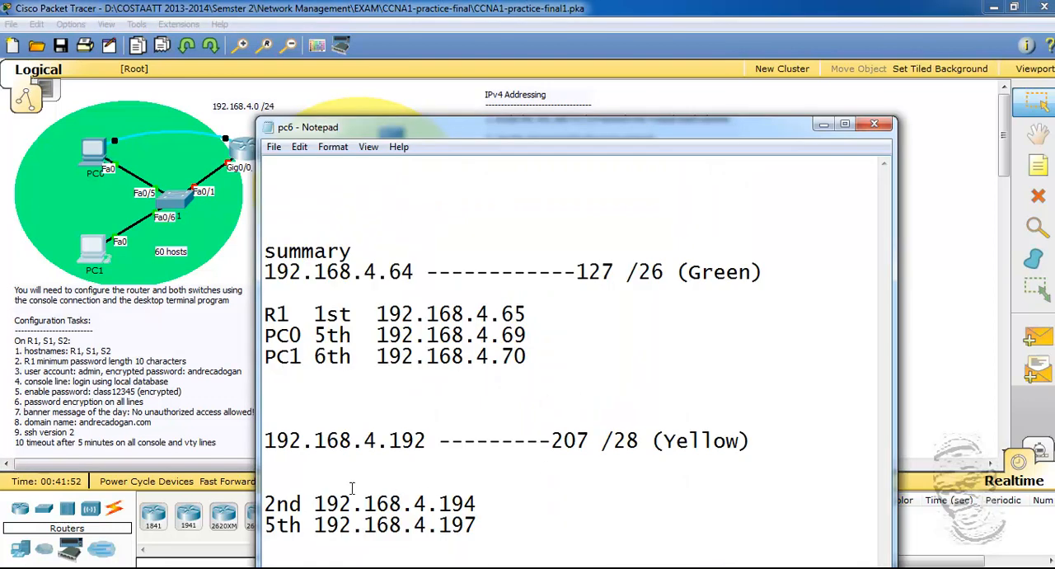
pyautogui.click(272, 488)
pyautogui.write('1st 192.16')
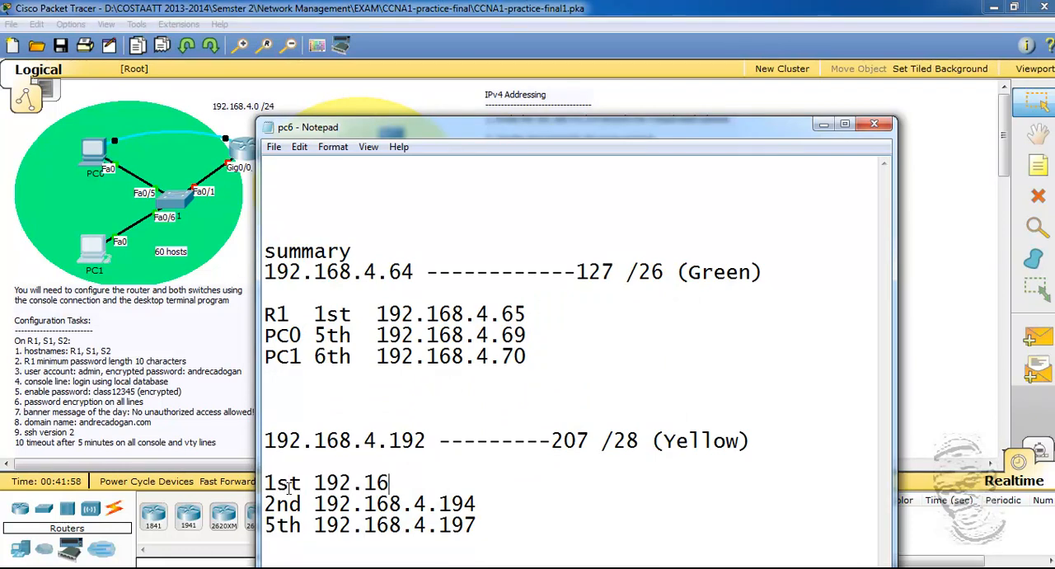
pyautogui.write('8.4.193')
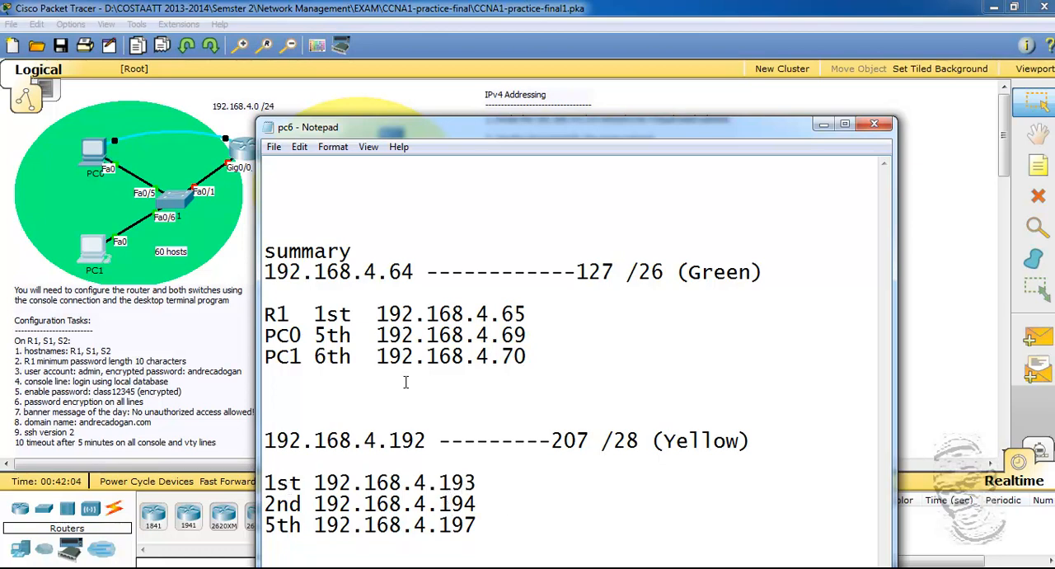
pyautogui.click(274, 146)
pyautogui.click(301, 199)
# Step: Move the pc6 notes aside and open PC2's IP configuration, ready for entering a static IPv4 address
pyautogui.moveTo(691, 131); pyautogui.dragTo(796, 108)
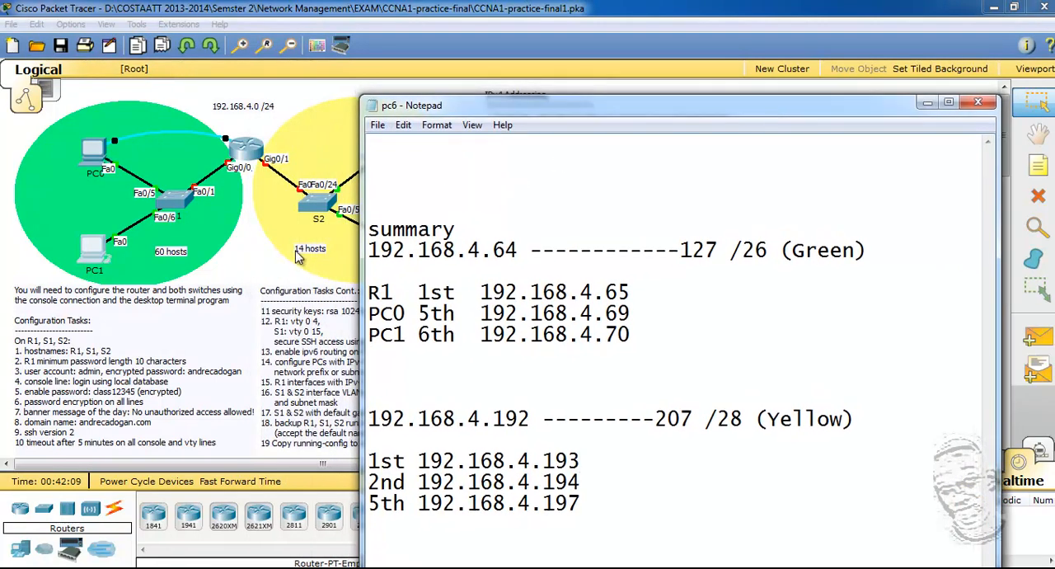
pyautogui.click(226, 293)
pyautogui.click(394, 268)
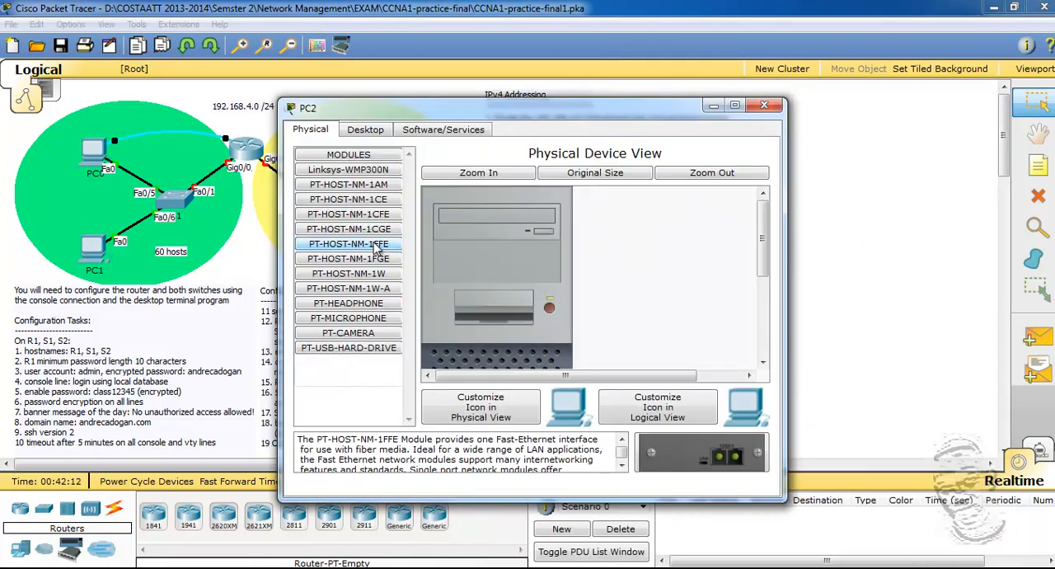
pyautogui.click(365, 130)
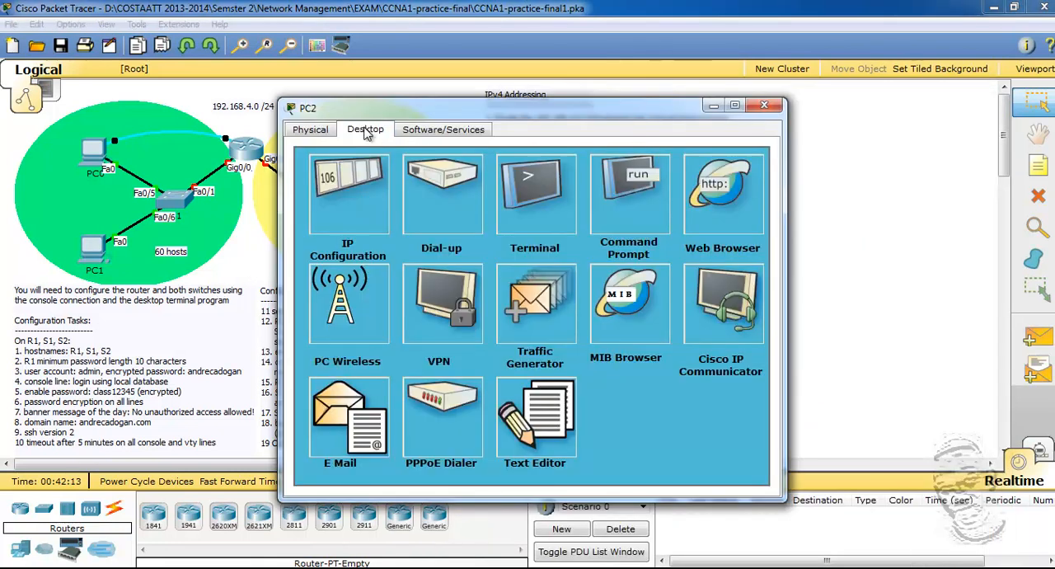
pyautogui.click(379, 269)
pyautogui.click(441, 224)
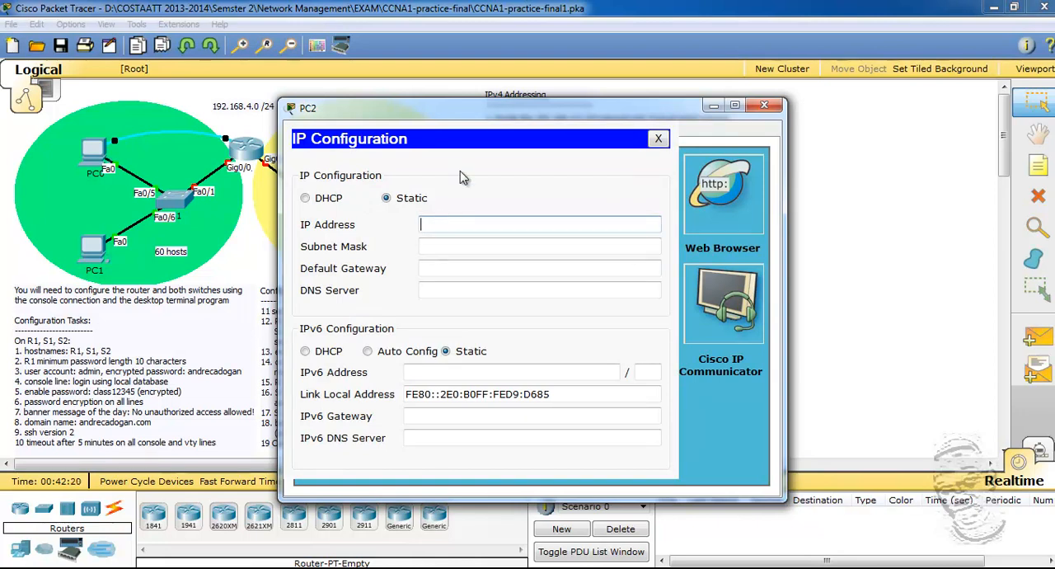
# Step: Arrange PC2's window and the pc6 notes so the address fields and the yellow network's addresses are both visible
pyautogui.moveTo(519, 113); pyautogui.dragTo(342, 114)
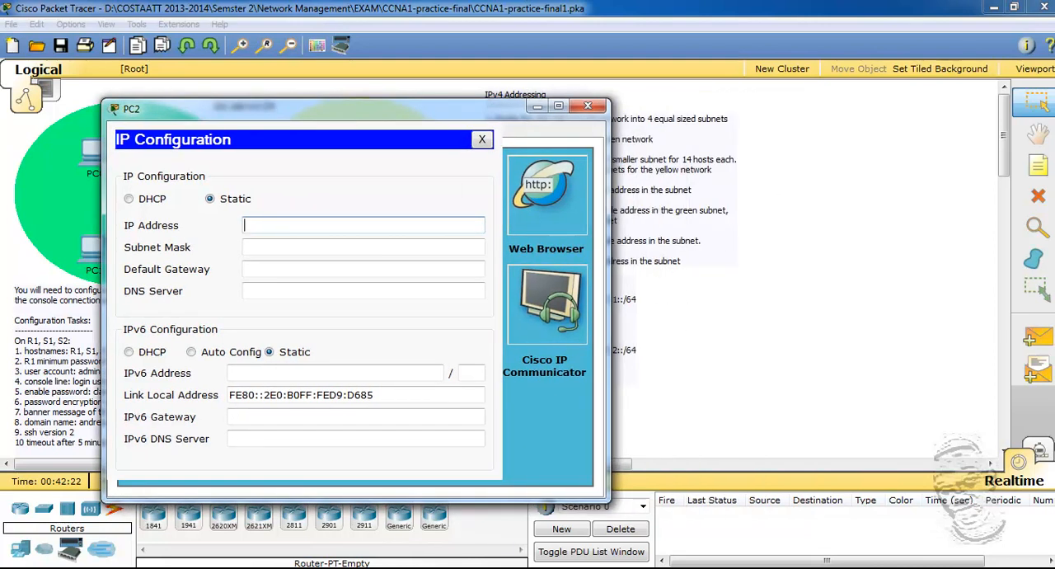
pyautogui.hotkey('alt', 'Tab')
pyautogui.moveTo(713, 108); pyautogui.dragTo(758, 75)
pyautogui.click(336, 161)
pyautogui.moveTo(334, 120); pyautogui.dragTo(283, 114)
pyautogui.click(637, 436)
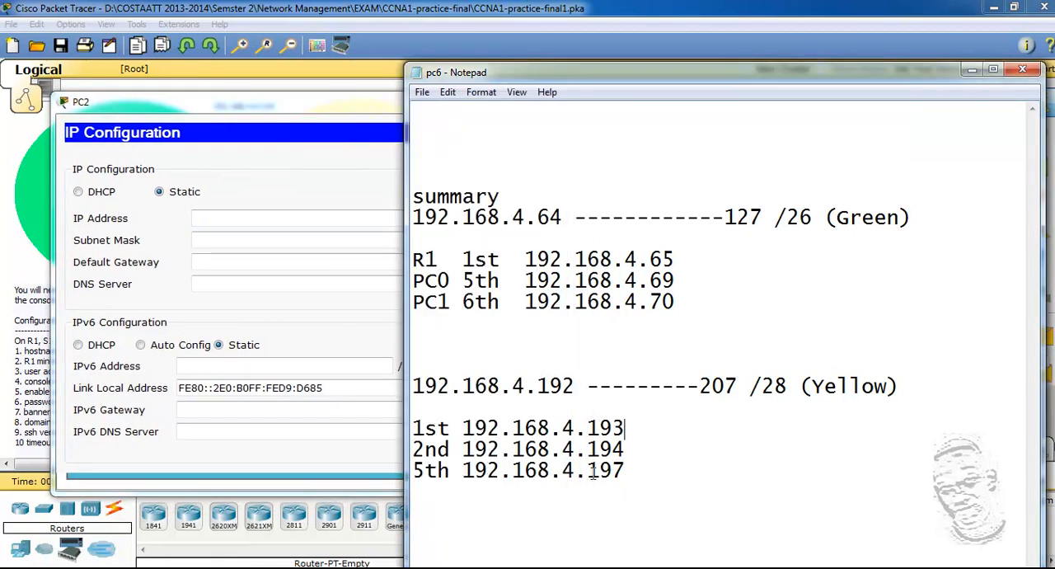
# Step: Copy the 5th yellow address from the pc6 notes and set PC2's static IP address to 192.168.4.197
pyautogui.moveTo(627, 470); pyautogui.dragTo(462, 477)
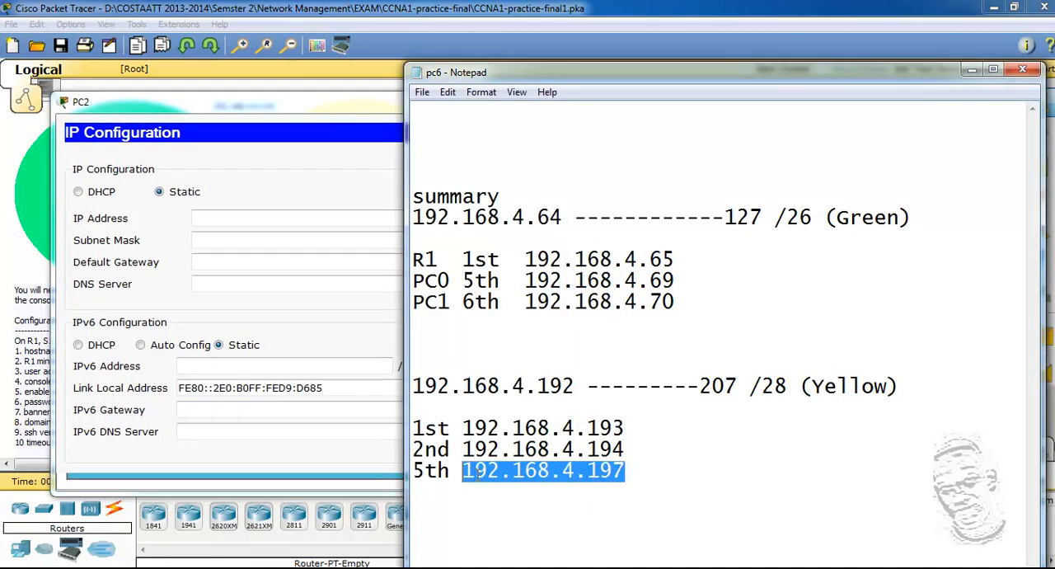
pyautogui.rightClick(484, 482)
pyautogui.click(520, 307)
pyautogui.click(211, 221)
pyautogui.rightClick(210, 223)
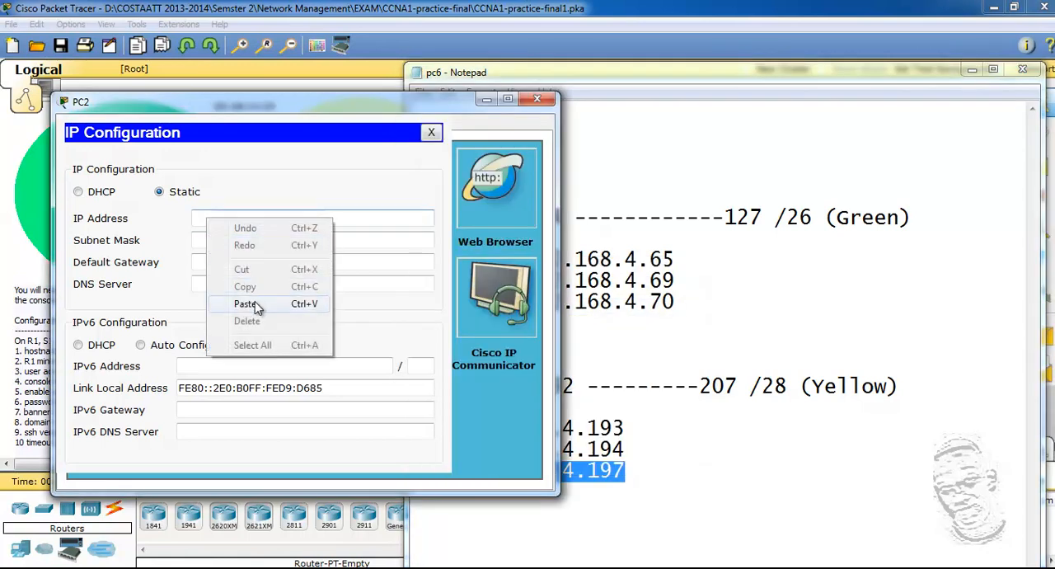
pyautogui.click(243, 303)
# Step: Set PC2's subnet mask to 255.255.255.240
pyautogui.click(207, 240)
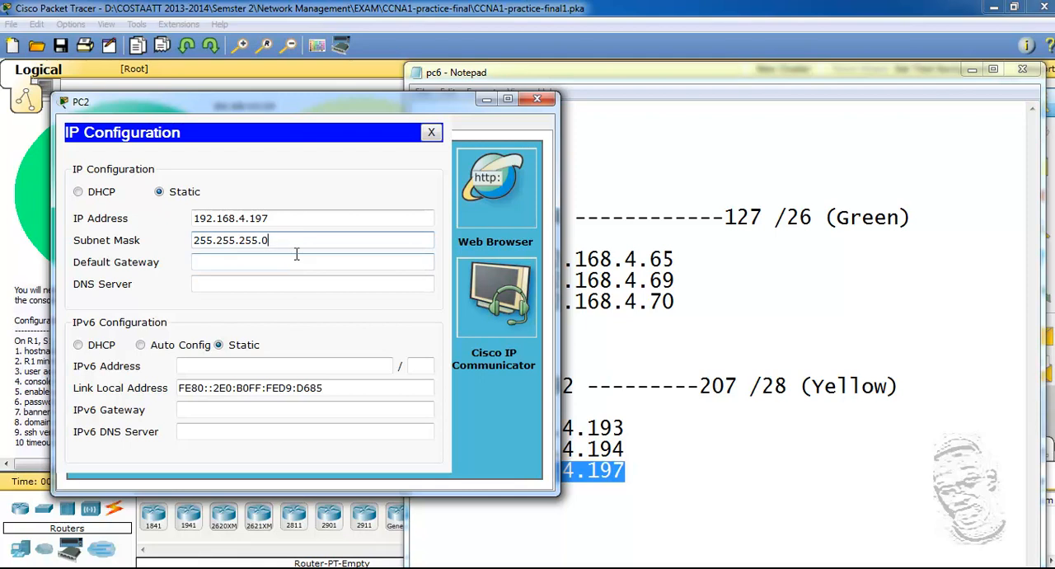
pyautogui.press('BackSpace')
pyautogui.click(297, 262)
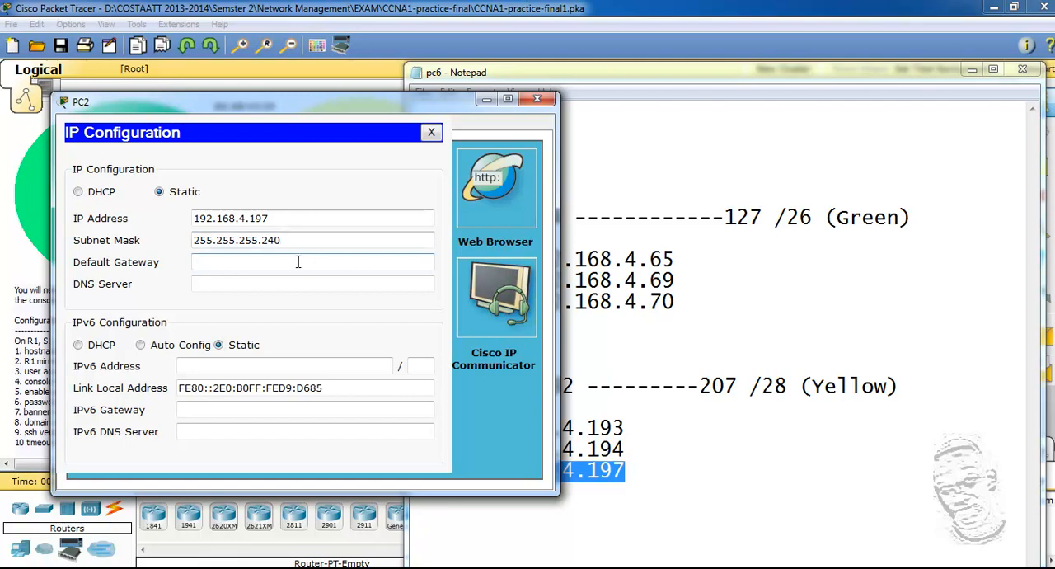
# Step: Copy the 1st yellow address from the pc6 notes and set PC2's default gateway to 192.168.4.193
pyautogui.moveTo(626, 428); pyautogui.dragTo(463, 428)
pyautogui.rightClick(478, 429)
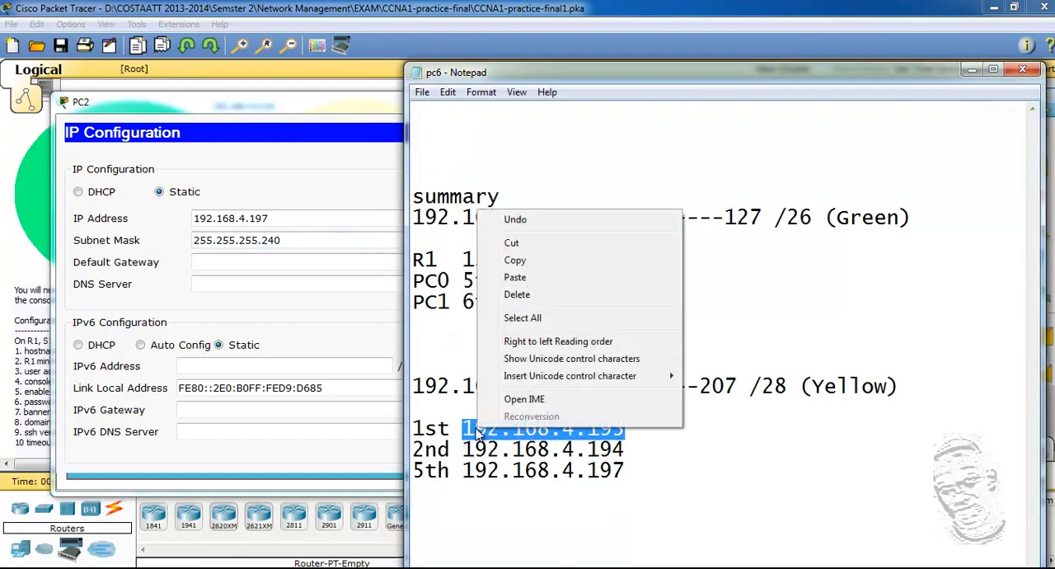
pyautogui.click(515, 261)
pyautogui.click(238, 262)
pyautogui.rightClick(238, 262)
pyautogui.click(295, 344)
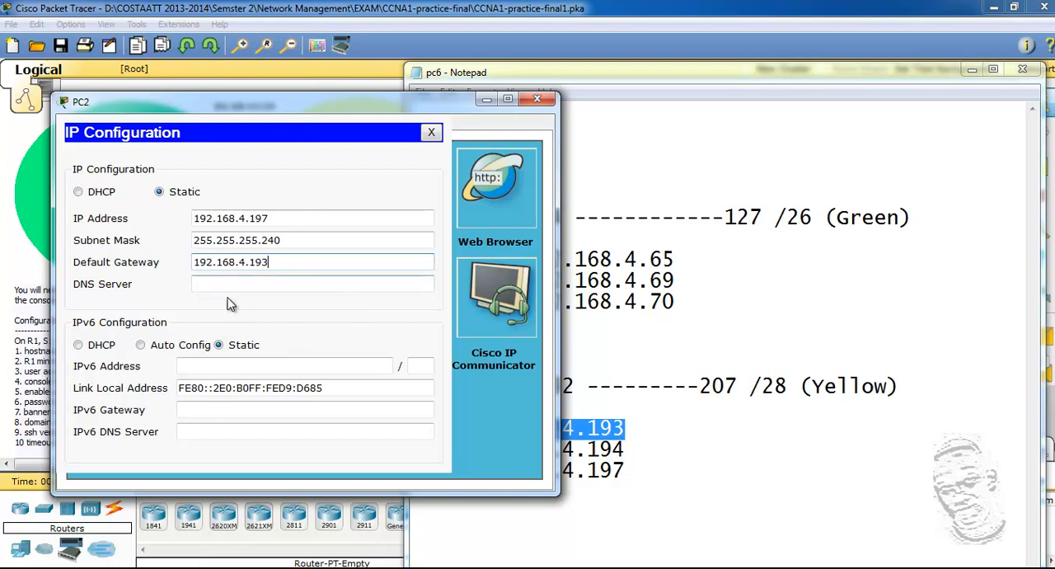
# Step: Copy the yellow network's IPv6 prefix from the addressing instructions and set PC2's IPv6 address to 2001:DB8:CCCC:2::A with prefix length 64
pyautogui.click(971, 73)
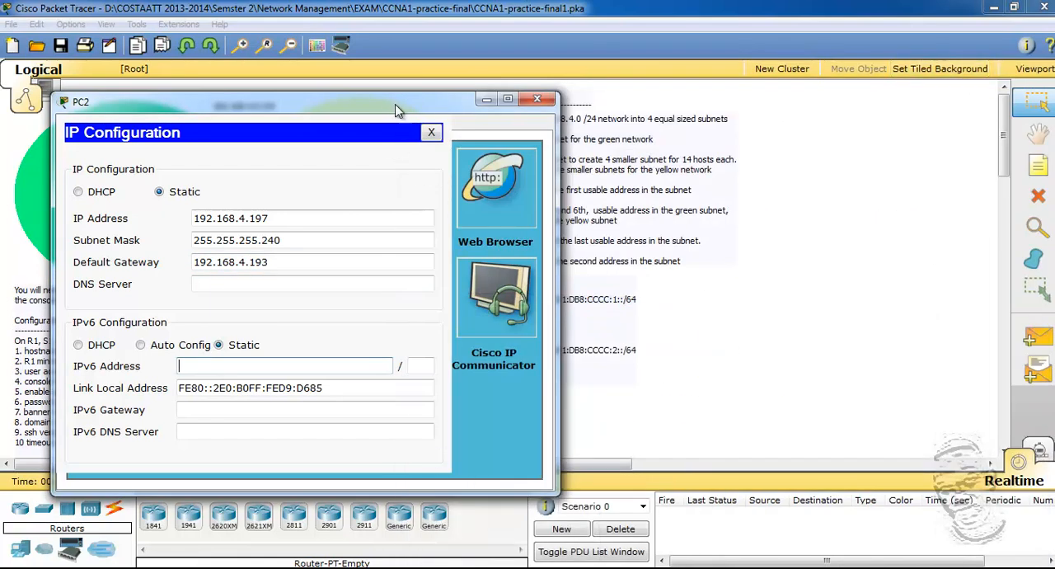
pyautogui.moveTo(384, 101); pyautogui.dragTo(283, 93)
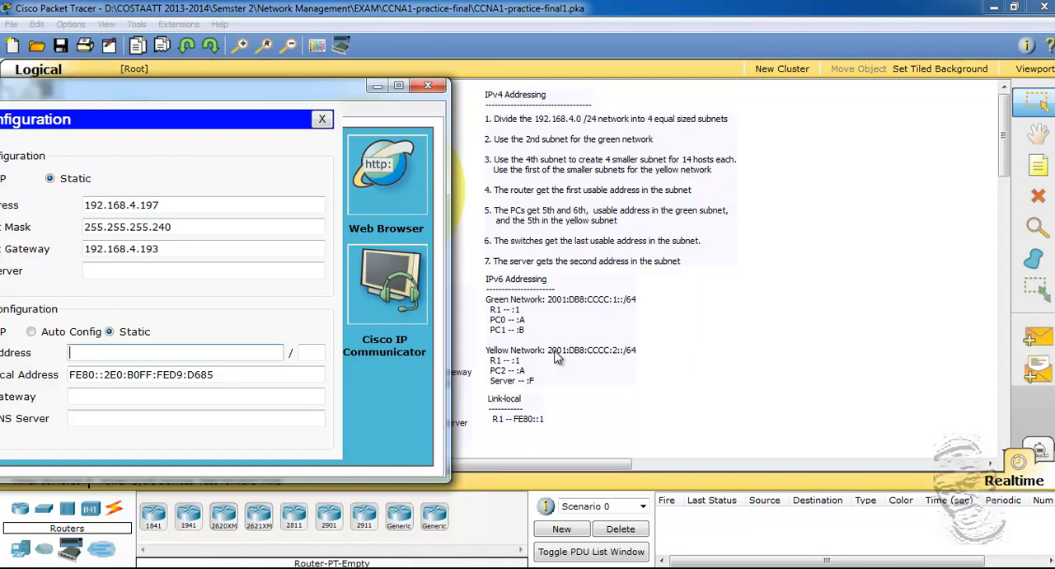
pyautogui.click(533, 370)
pyautogui.moveTo(487, 370); pyautogui.dragTo(551, 369)
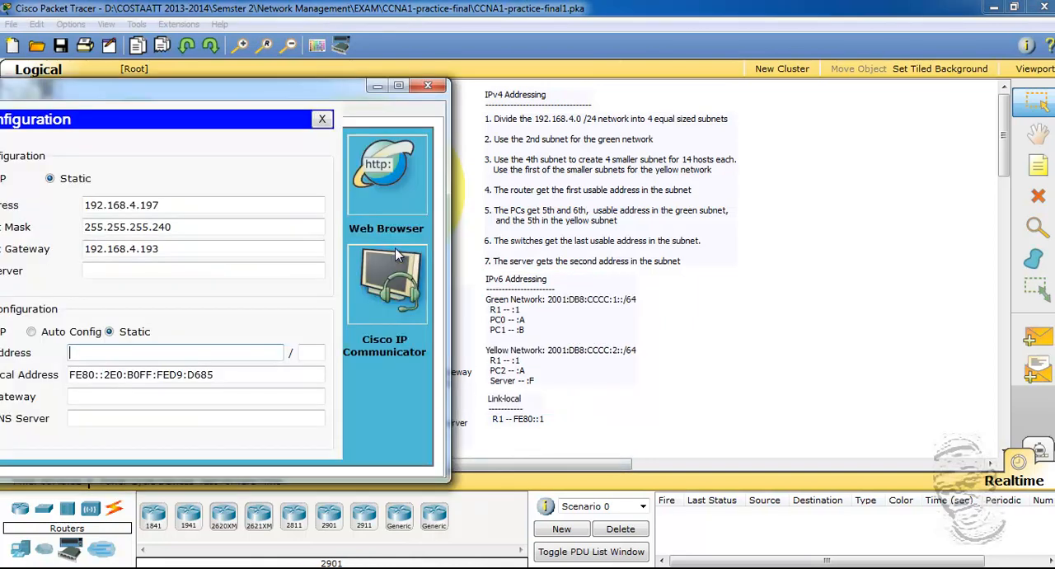
pyautogui.rightClick(102, 354)
pyautogui.click(141, 437)
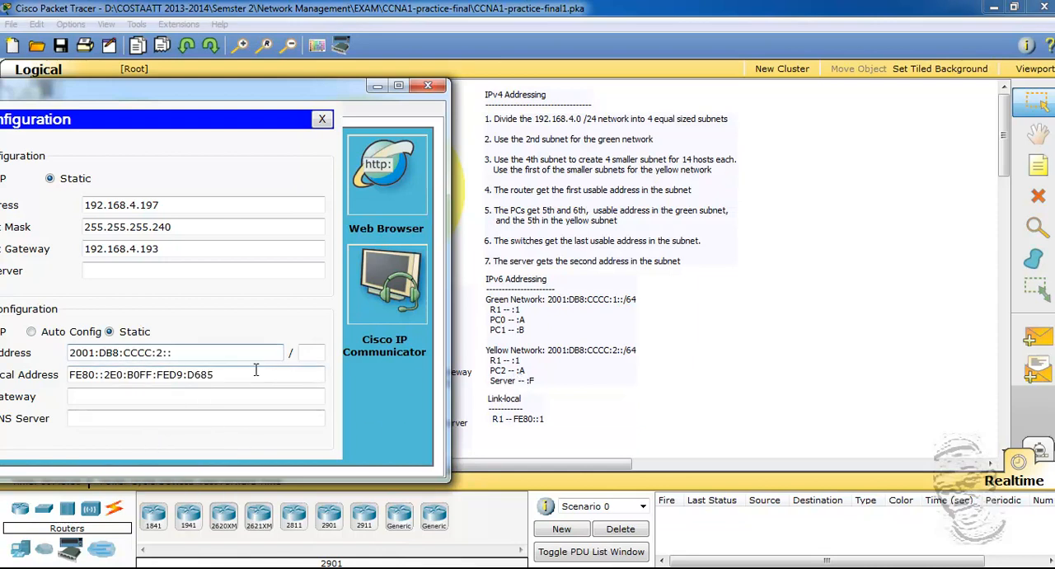
pyautogui.click(312, 351)
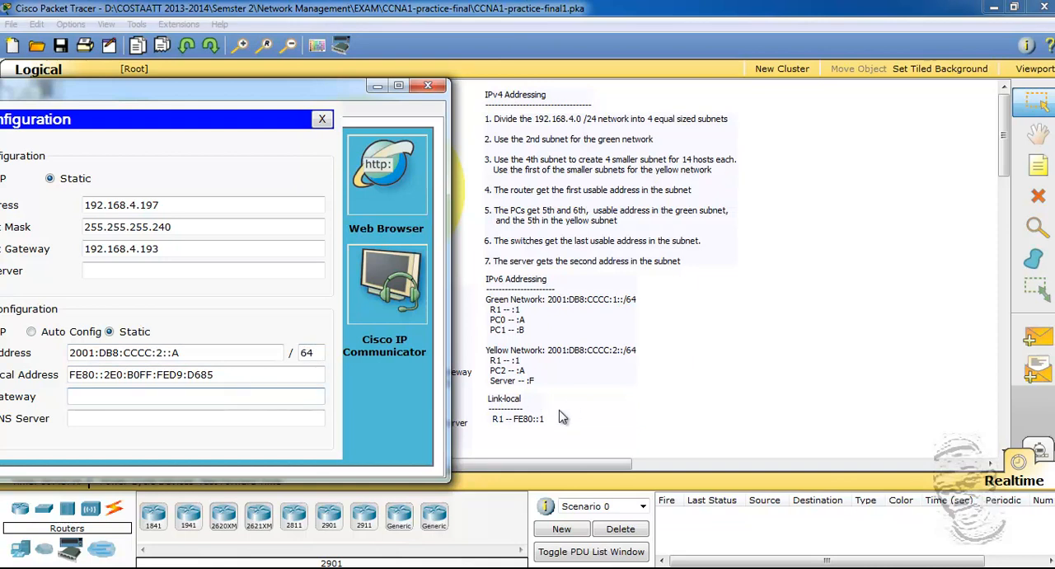
# Step: Copy R1's link-local address from the instructions, set PC2's IPv6 gateway to FE80::1 and close PC2's window
pyautogui.click(530, 421)
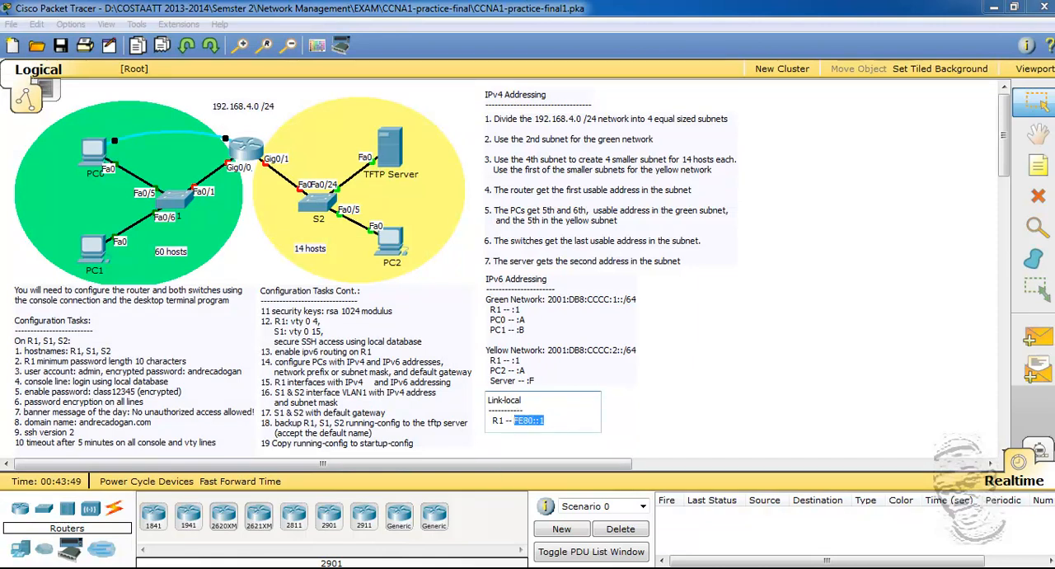
pyautogui.click(390, 241)
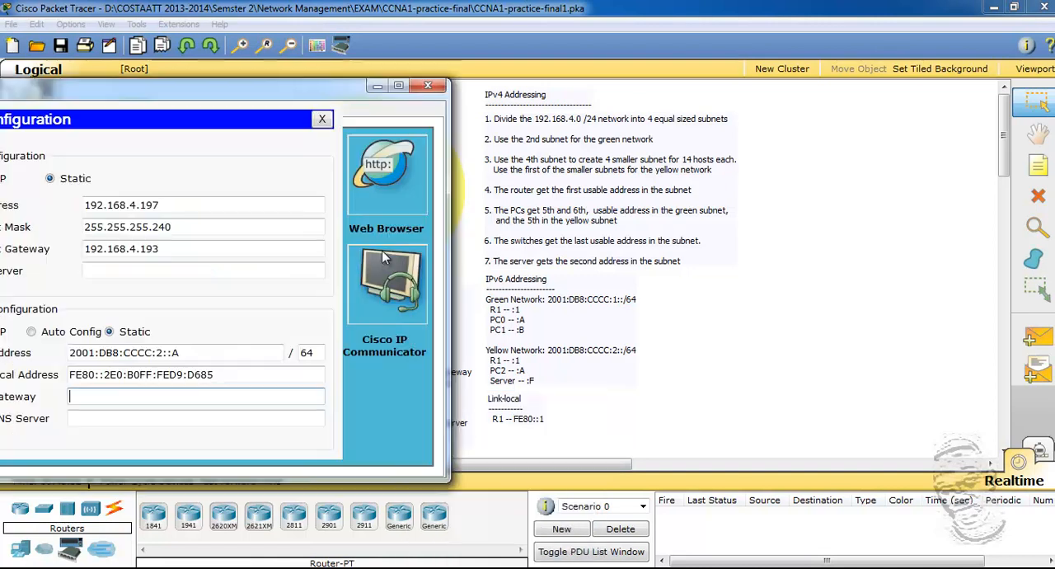
pyautogui.rightClick(100, 399)
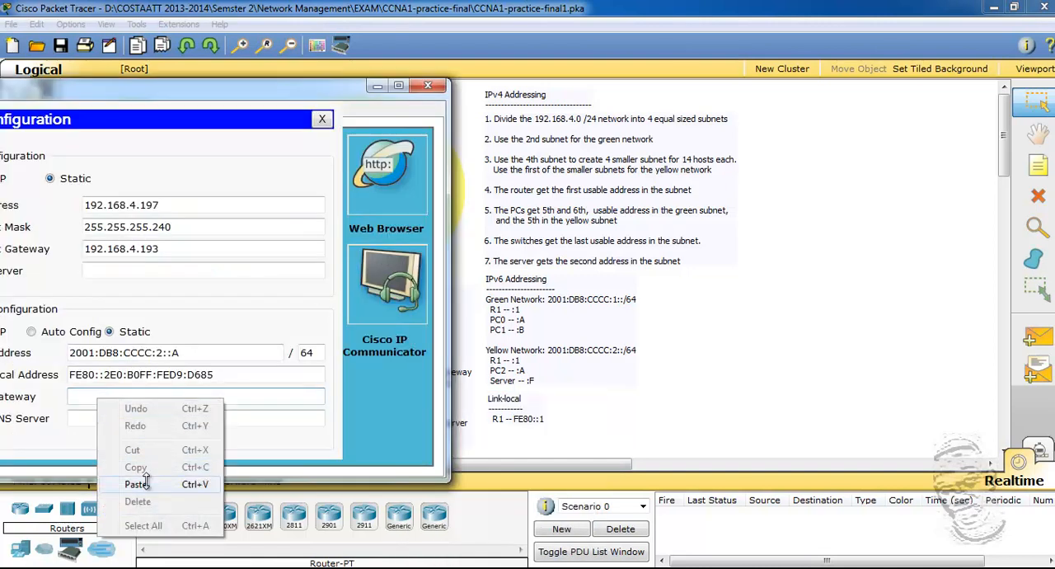
pyautogui.click(146, 478)
pyautogui.click(168, 262)
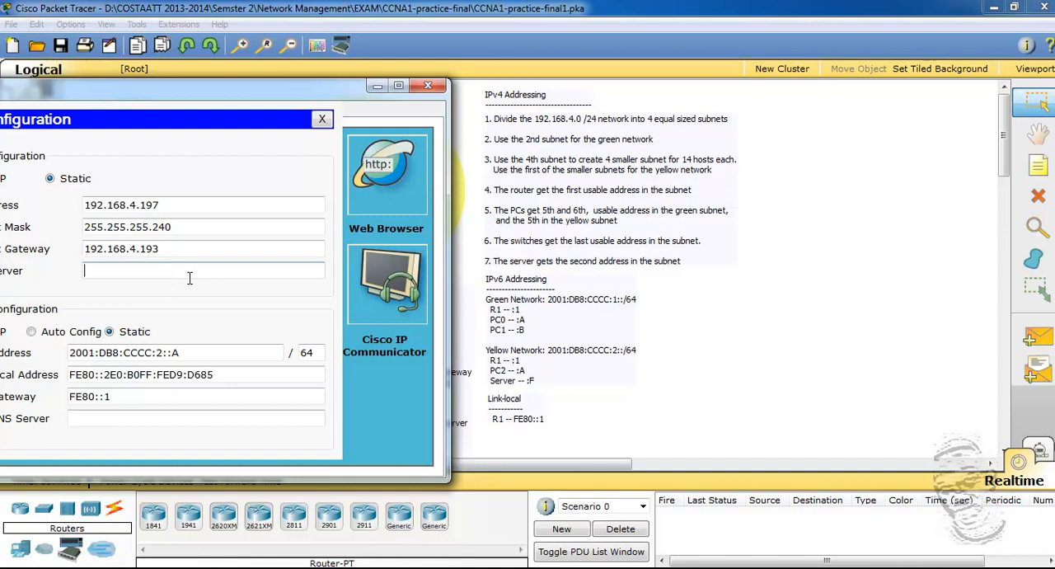
pyautogui.moveTo(368, 105); pyautogui.dragTo(528, 93)
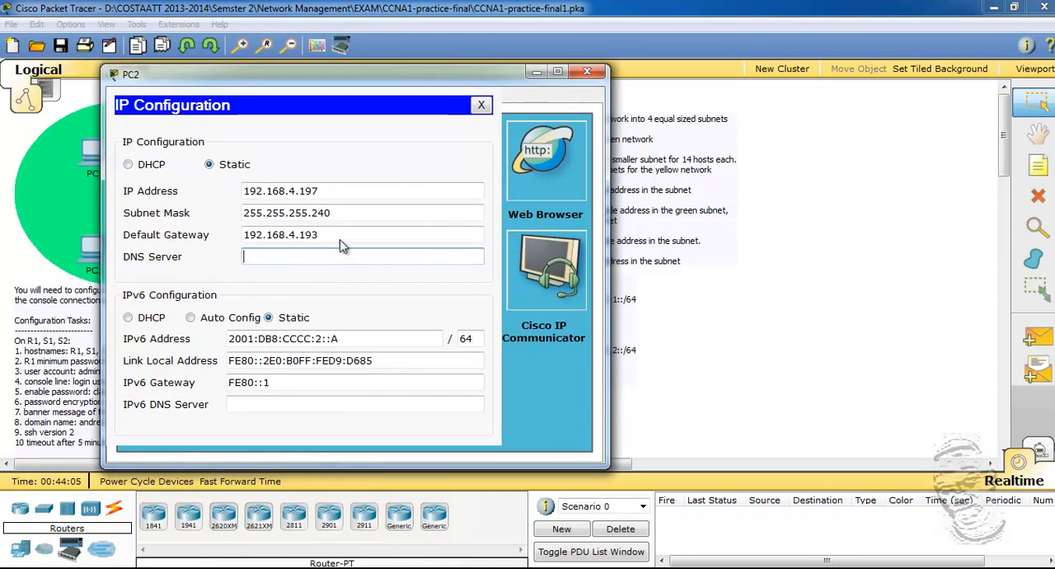
pyautogui.click(587, 71)
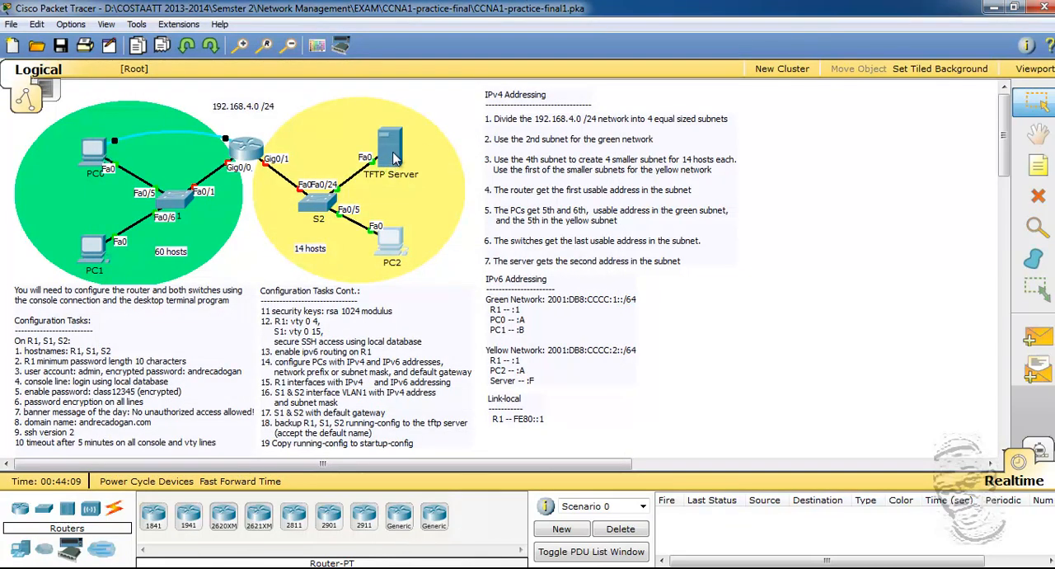
# Step: Open the TFTP Server's IP configuration and move its window aside to make room for the address notes
pyautogui.click(393, 159)
pyautogui.click(365, 130)
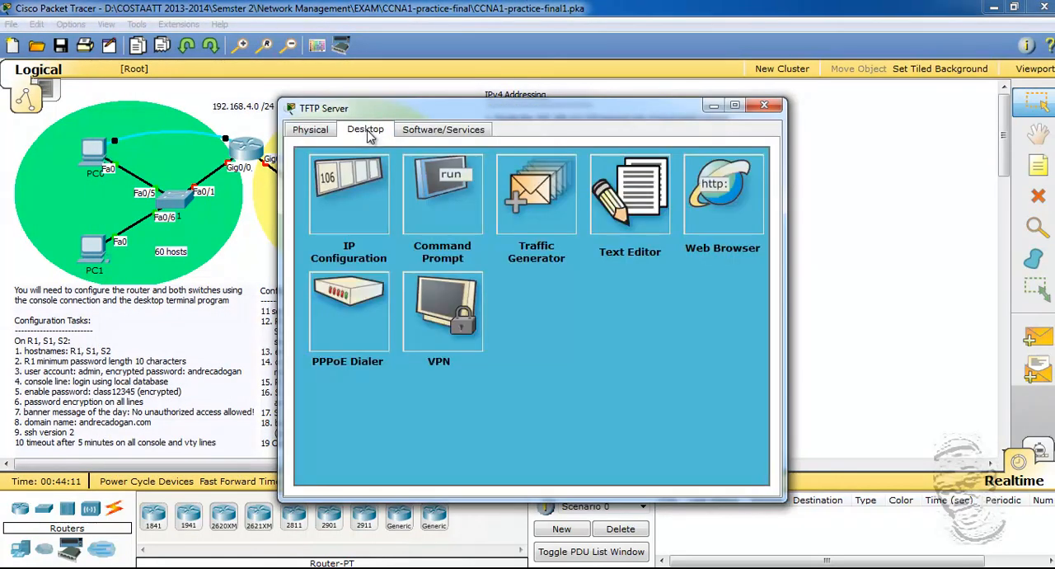
pyautogui.click(361, 192)
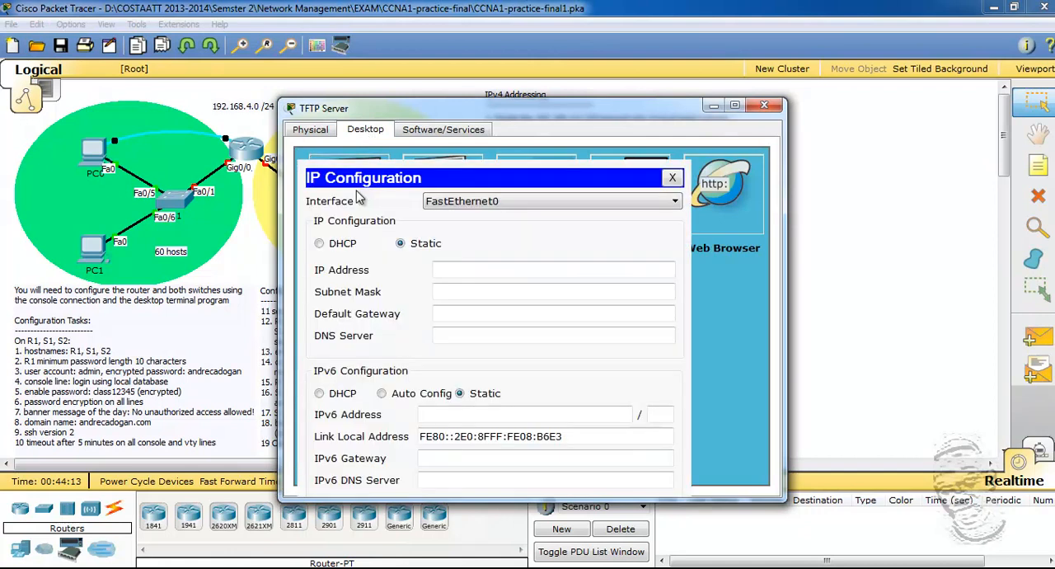
pyautogui.moveTo(519, 111); pyautogui.dragTo(449, 111)
pyautogui.click(431, 200)
pyautogui.click(430, 200)
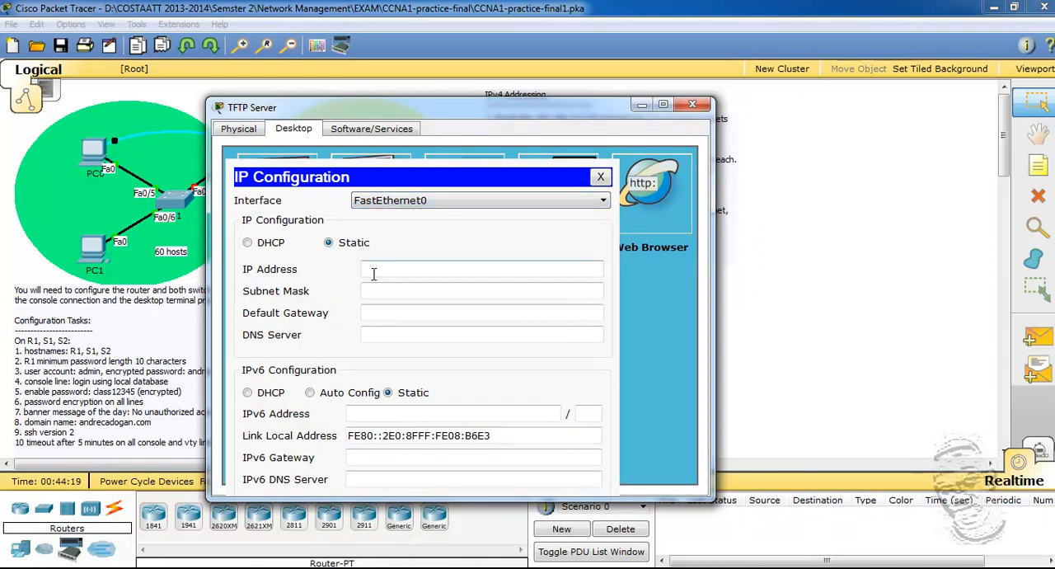
pyautogui.moveTo(480, 109); pyautogui.dragTo(426, 111)
# Step: Copy the 2nd yellow address from the pc6 notes and set the TFTP Server's IP address to 192.168.4.194 with subnet mask 255.255.255.240
pyautogui.click(414, 567)
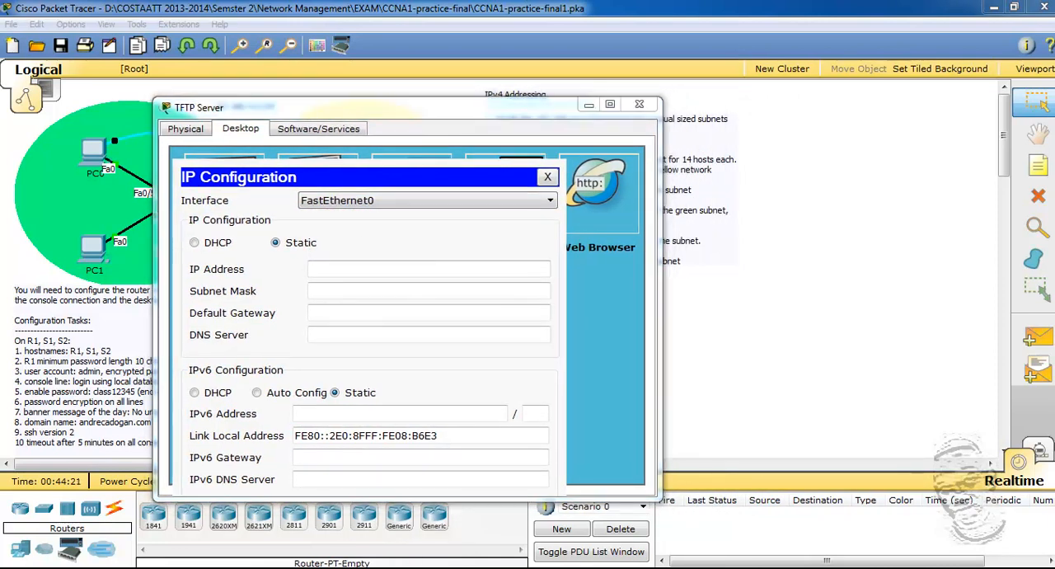
pyautogui.moveTo(625, 449); pyautogui.dragTo(464, 451)
pyautogui.rightClick(475, 454)
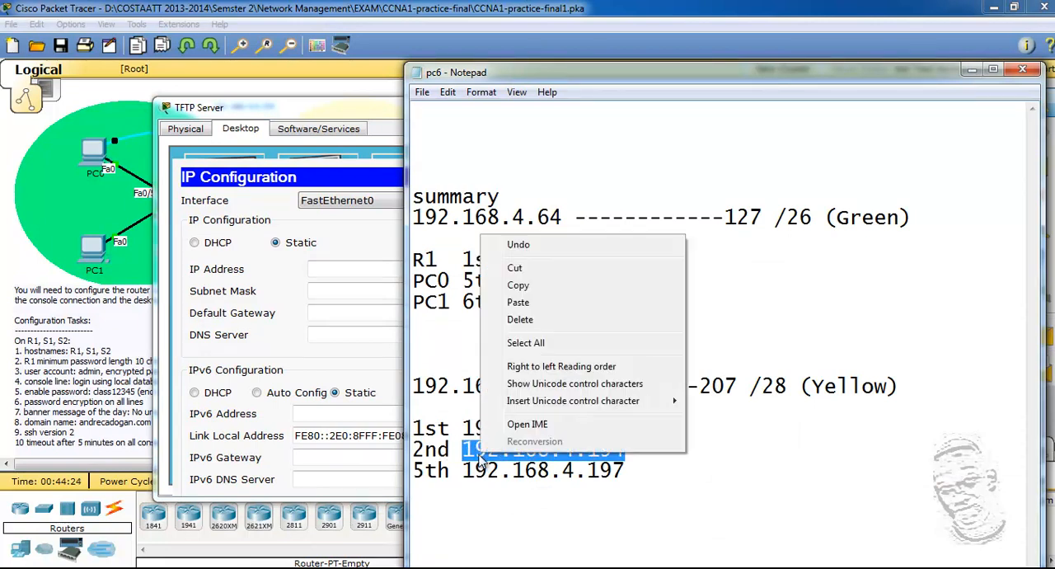
pyautogui.click(527, 284)
pyautogui.click(355, 272)
pyautogui.rightClick(354, 272)
pyautogui.click(402, 360)
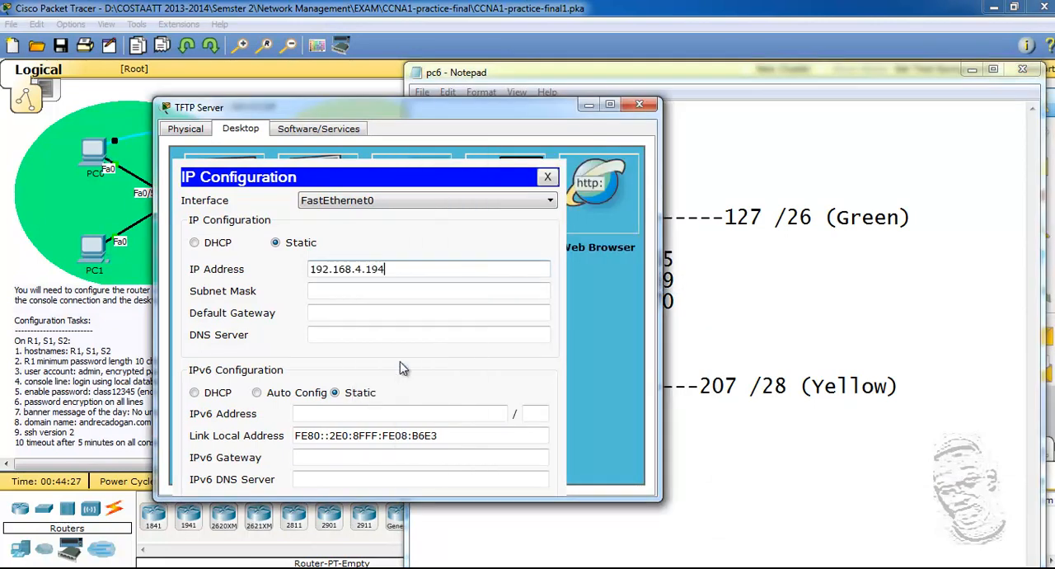
pyautogui.click(337, 292)
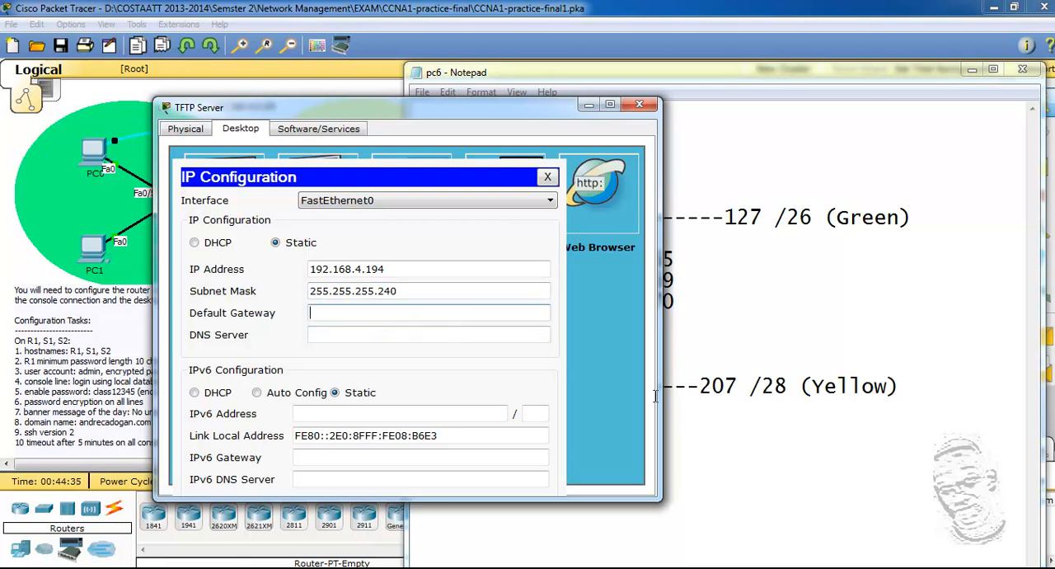
# Step: Copy the 1st yellow address from the pc6 notes and set the TFTP Server's default gateway to 192.168.4.193
pyautogui.click(752, 451)
pyautogui.moveTo(624, 429); pyautogui.dragTo(463, 430)
pyautogui.rightClick(477, 437)
pyautogui.click(511, 264)
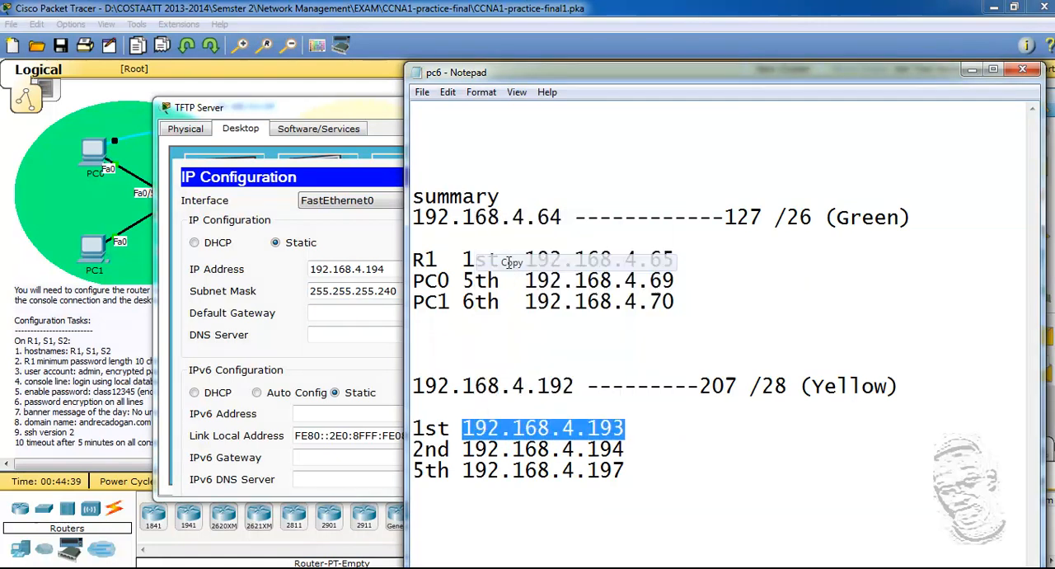
pyautogui.click(347, 314)
pyautogui.rightClick(347, 318)
pyautogui.click(361, 404)
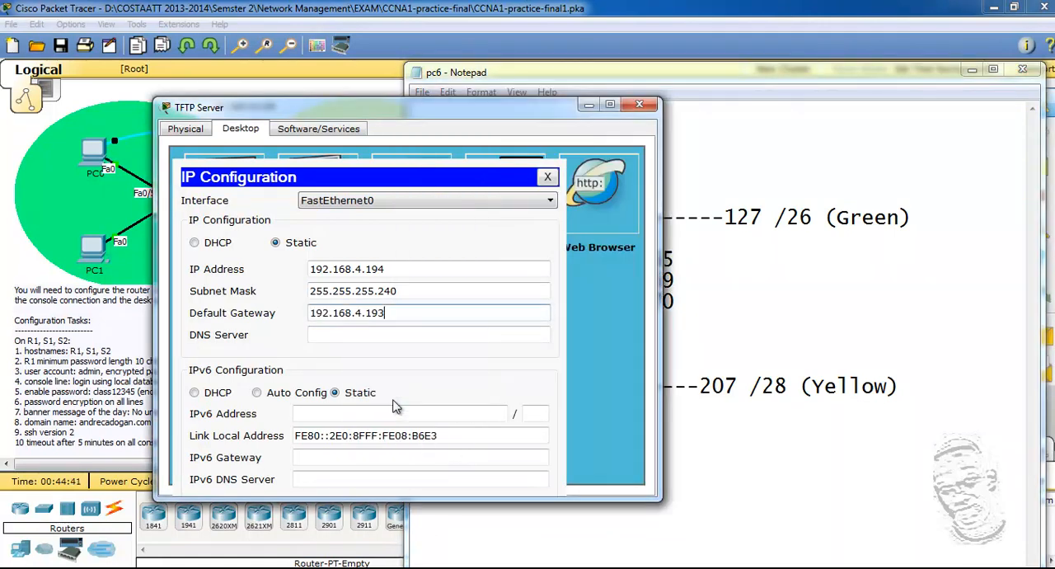
# Step: Uncover the IPv6 addressing instructions and copy the yellow network's prefix 2001:DB8:CCCC:2:: for the TFTP Server
pyautogui.click(360, 414)
pyautogui.click(959, 82)
pyautogui.click(971, 70)
pyautogui.moveTo(545, 110); pyautogui.dragTo(368, 94)
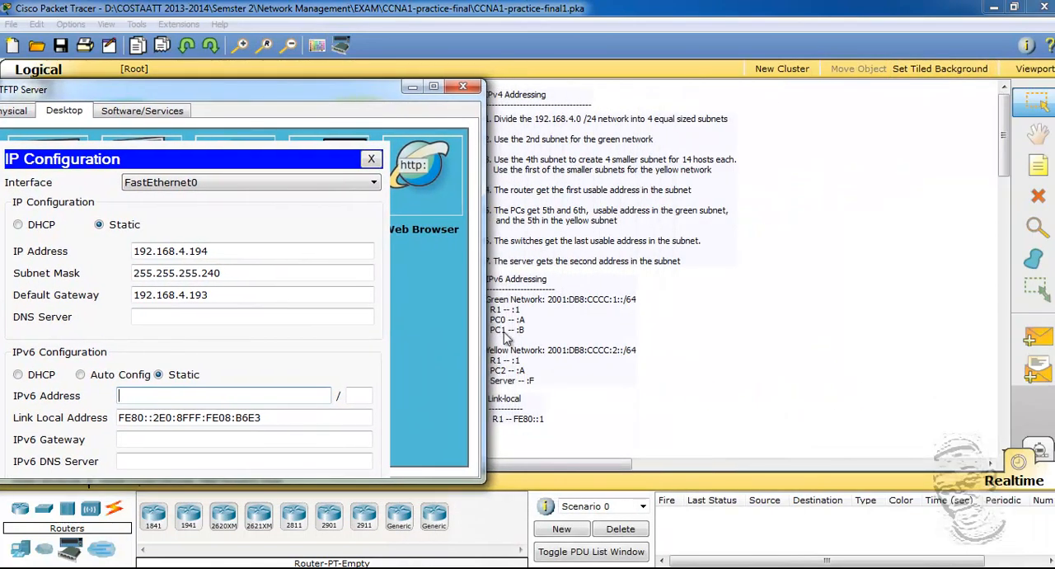
pyautogui.click(521, 424)
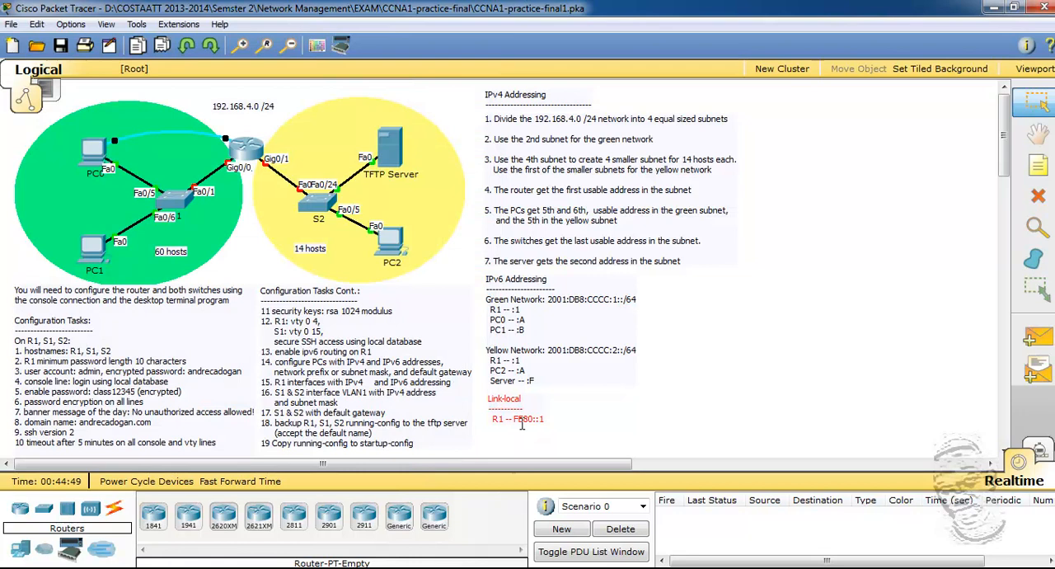
pyautogui.doubleClick(551, 363)
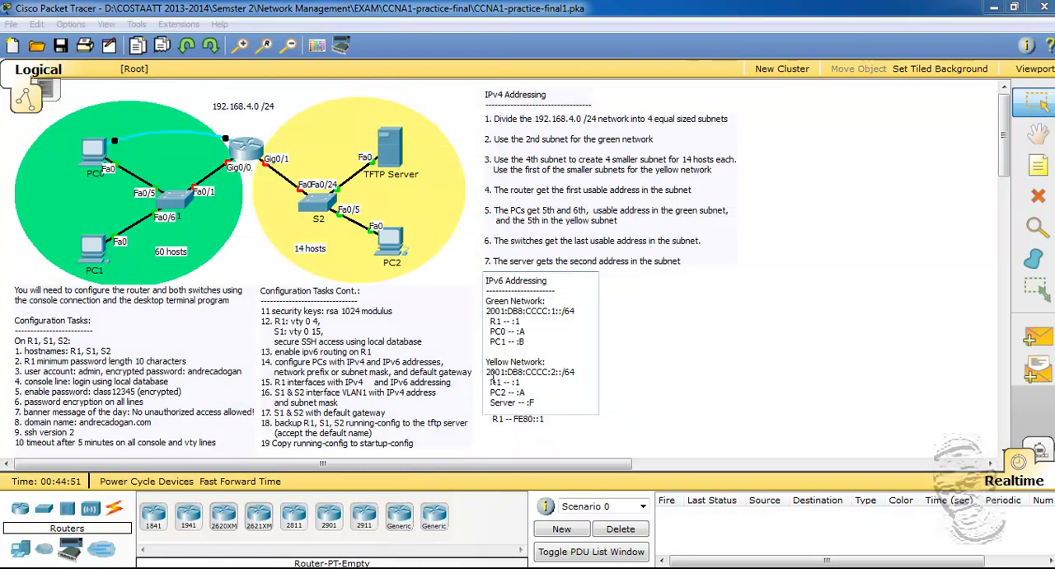
pyautogui.moveTo(487, 373); pyautogui.dragTo(564, 373)
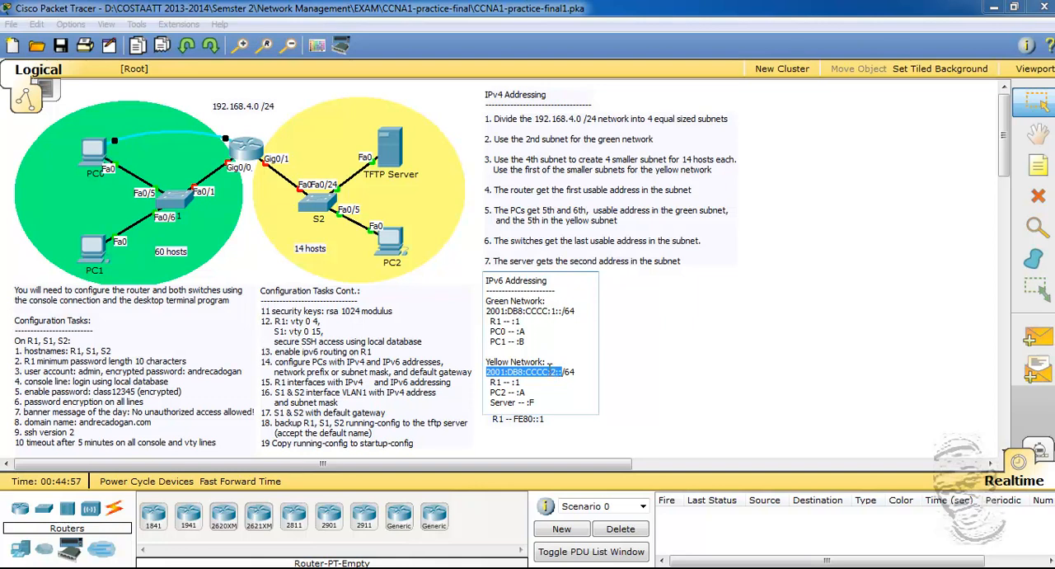
# Step: Set the TFTP Server's IPv6 address to 2001:DB8:CCCC:2::F with prefix length 64
pyautogui.moveTo(455, 568)
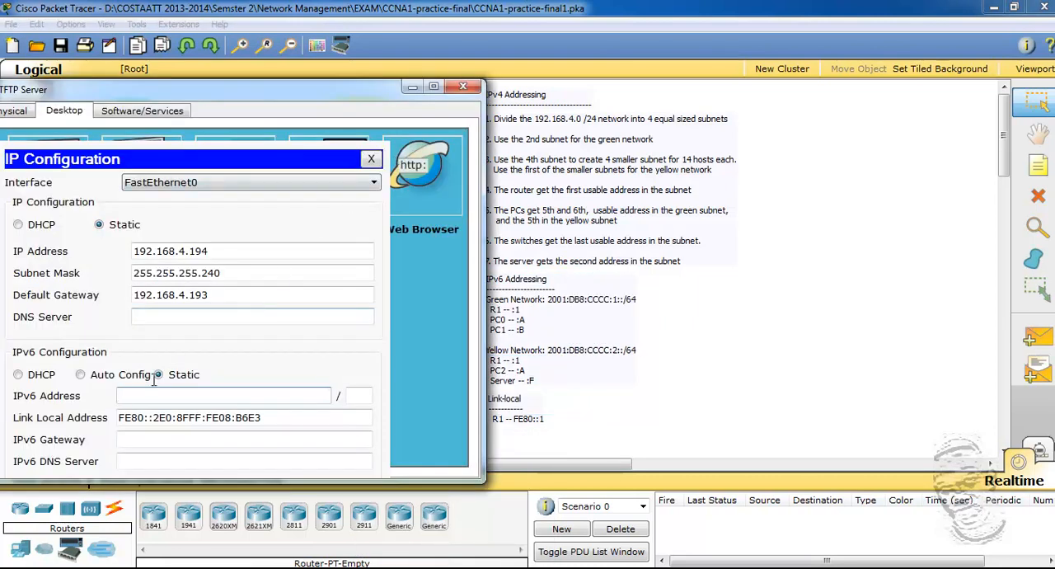
pyautogui.rightClick(133, 396)
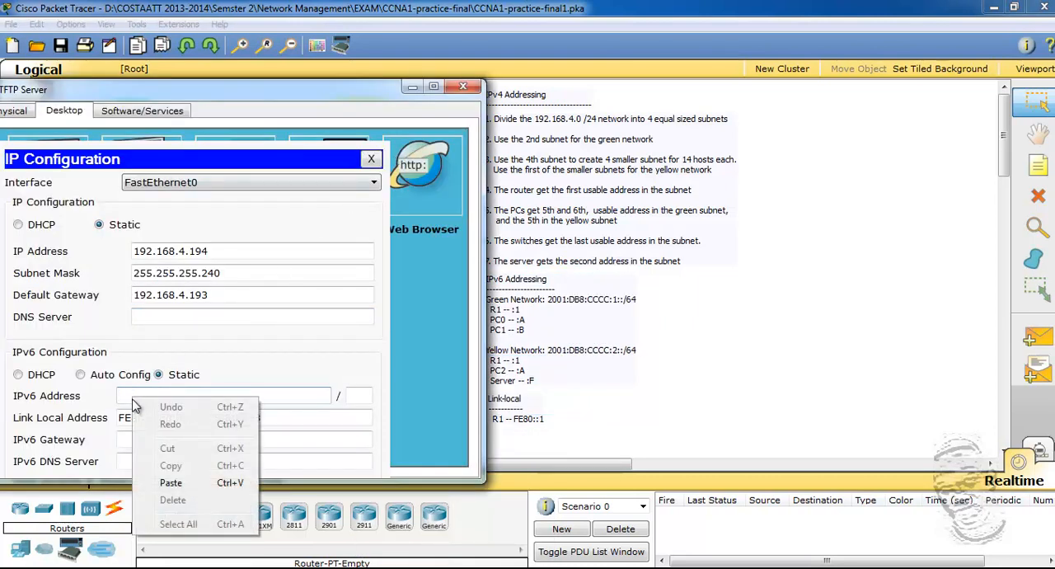
pyautogui.click(172, 483)
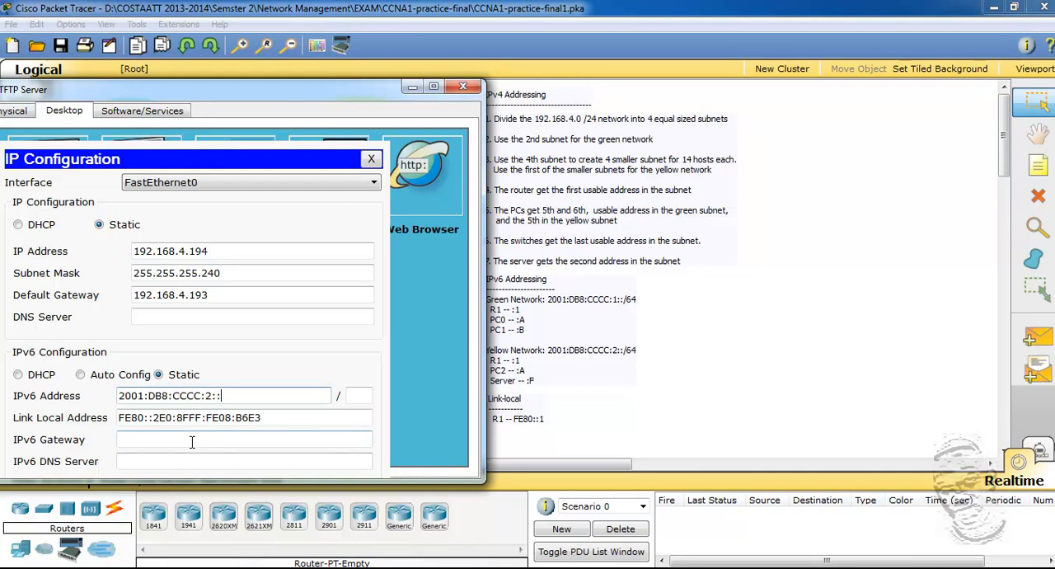
pyautogui.click(360, 399)
pyautogui.write('64')
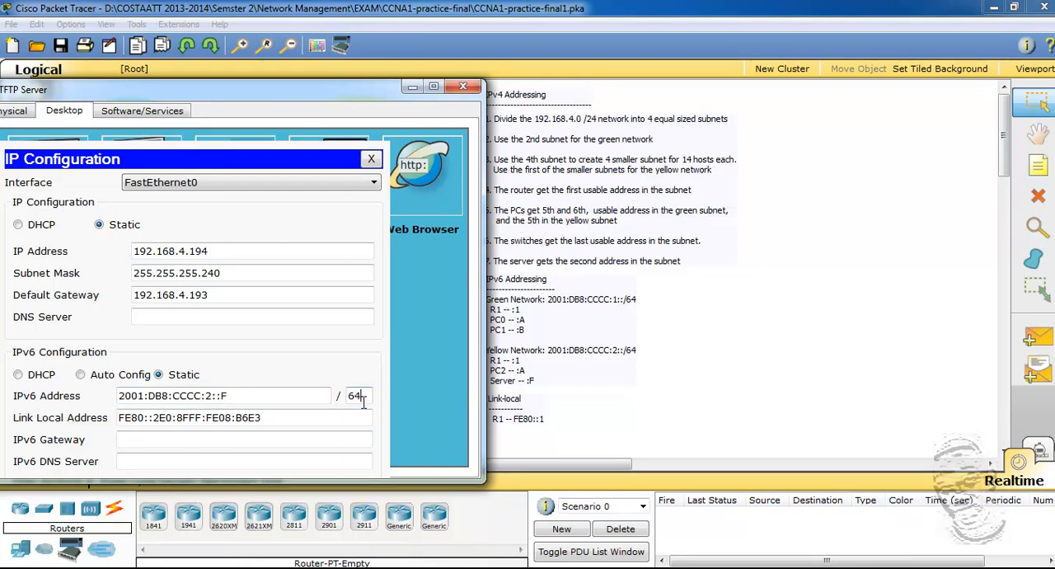
# Step: Copy R1's link-local address, set the TFTP Server's IPv6 gateway to FE80::1 and close the server's window
pyautogui.click(190, 441)
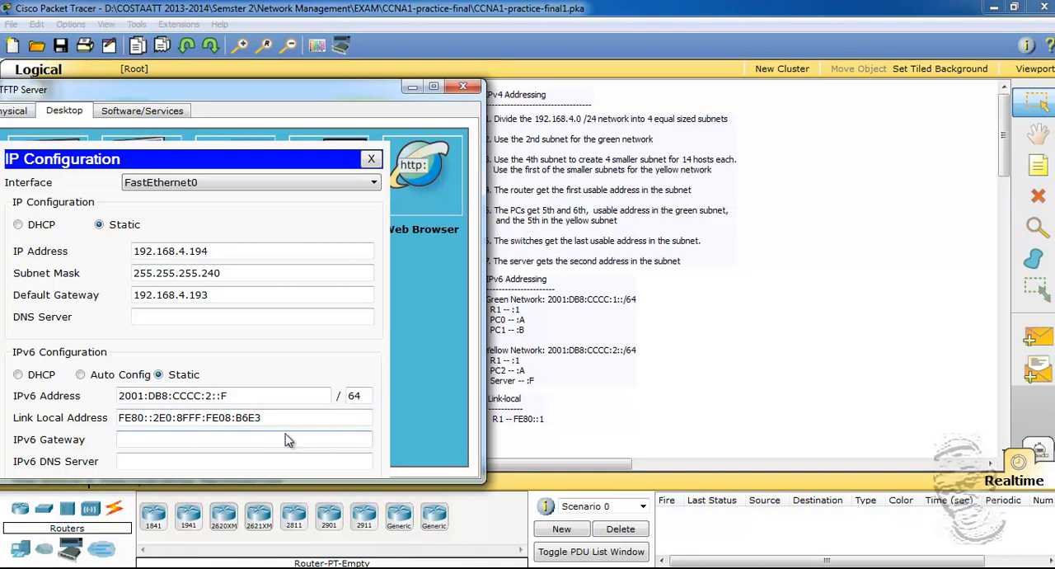
pyautogui.click(578, 427)
pyautogui.moveTo(515, 420); pyautogui.dragTo(552, 420)
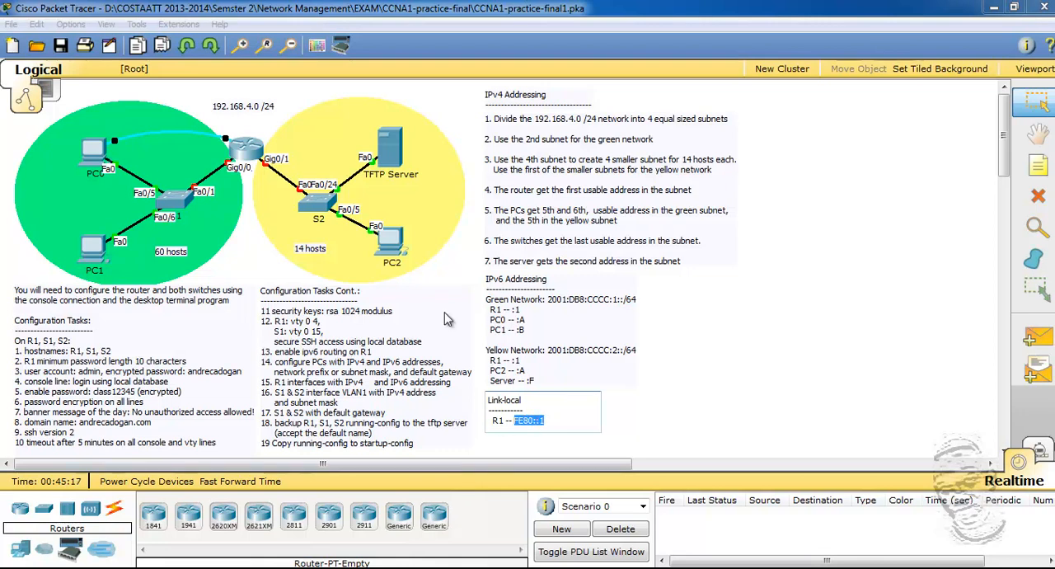
pyautogui.click(404, 165)
pyautogui.click(404, 165)
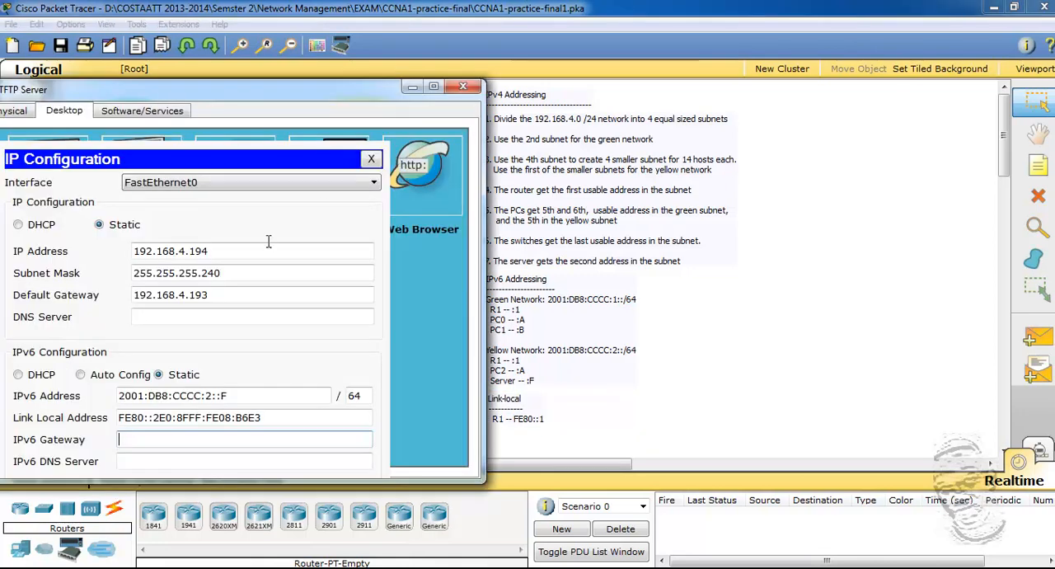
pyautogui.rightClick(181, 439)
pyautogui.click(221, 525)
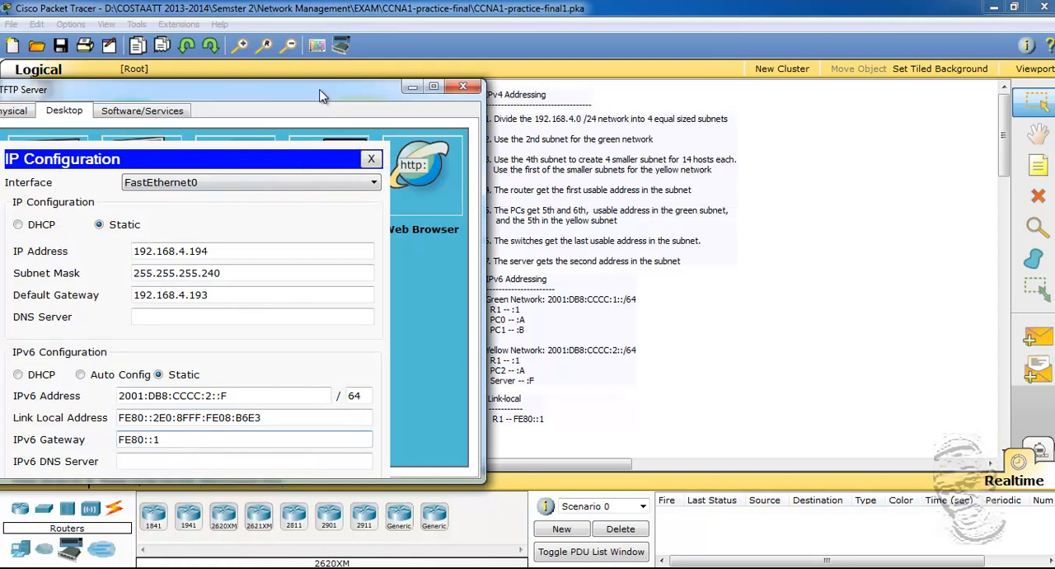
pyautogui.moveTo(320, 96); pyautogui.dragTo(417, 73)
pyautogui.click(332, 436)
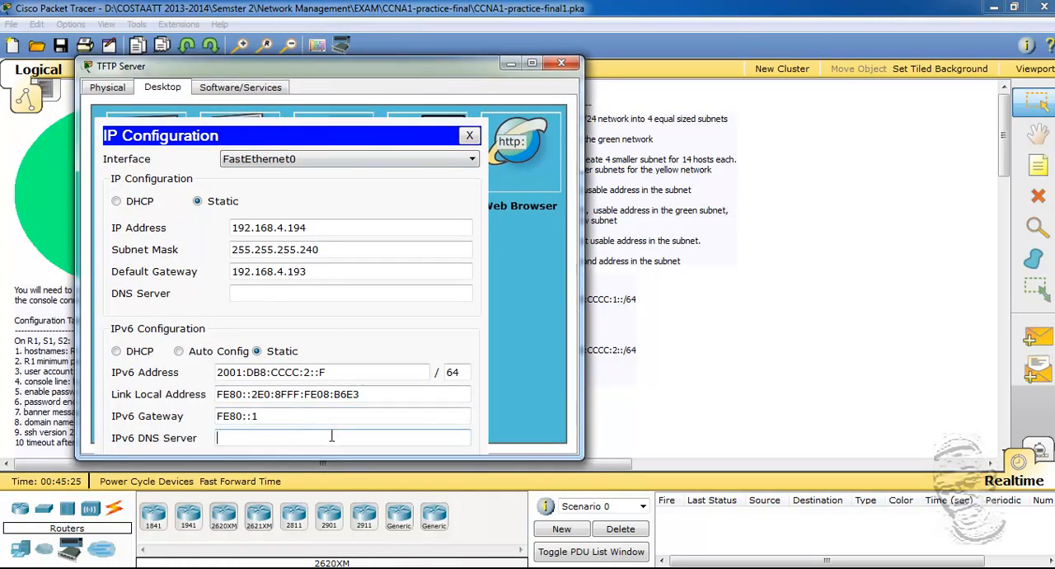
pyautogui.click(563, 66)
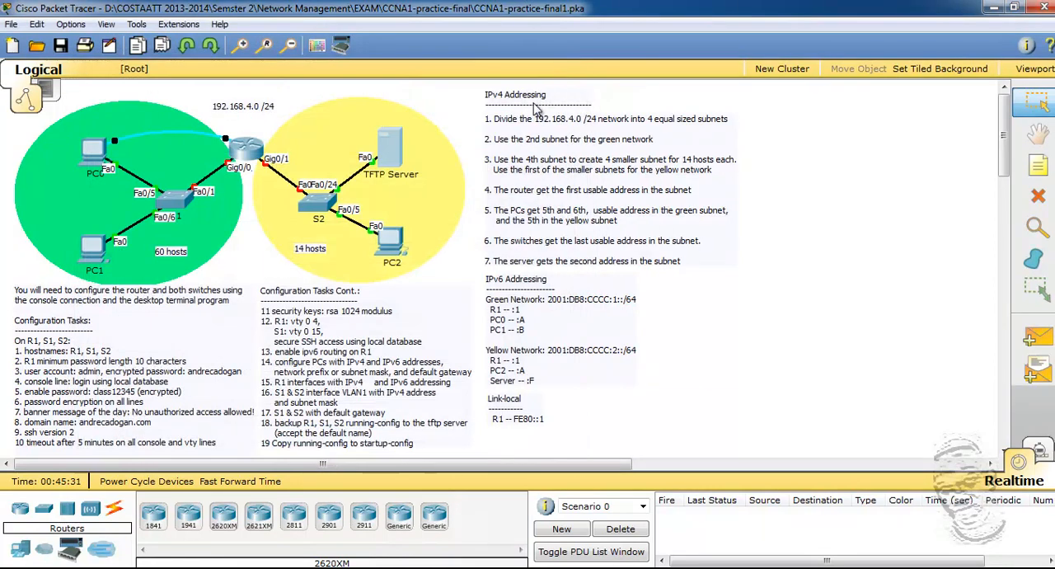